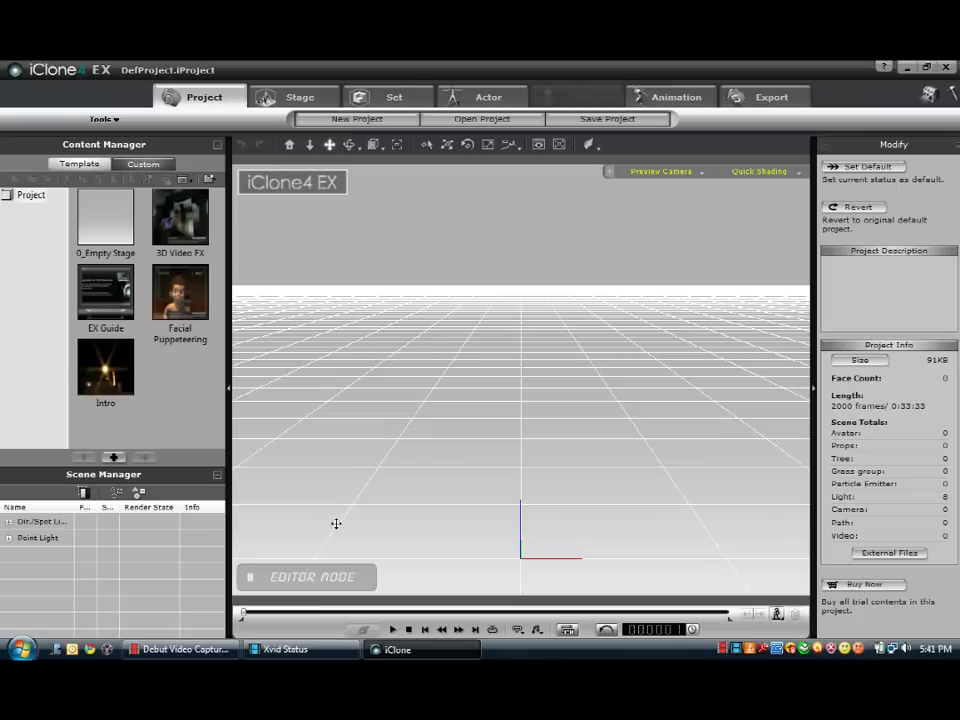
Close the Xvid Status window and bring the iClone window back up.
left_click(270, 648)
left_click(354, 64)
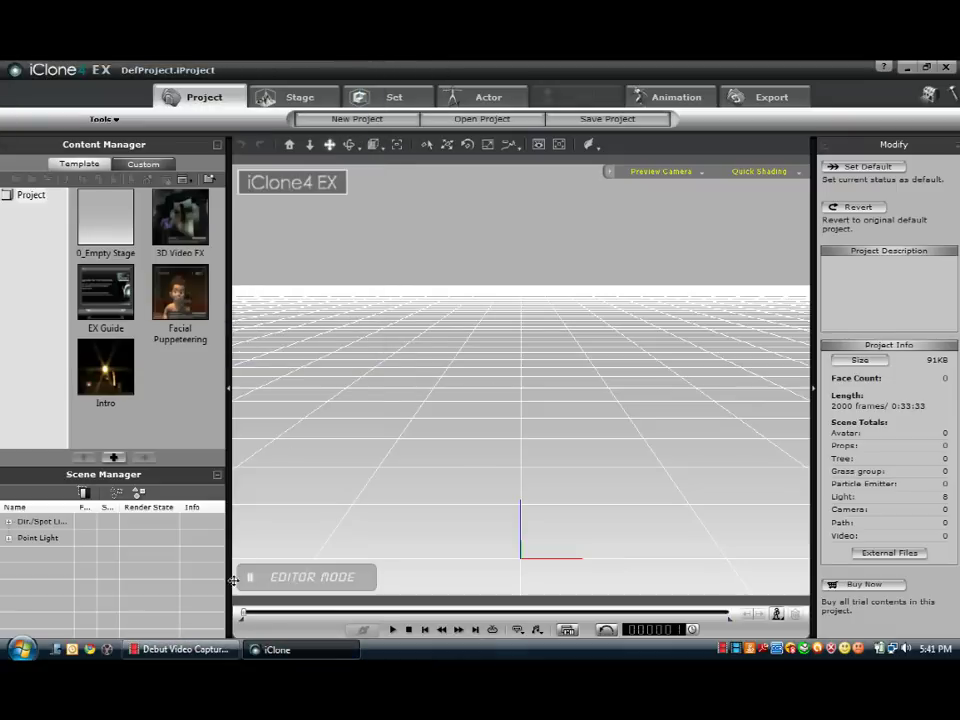
left_click(259, 650)
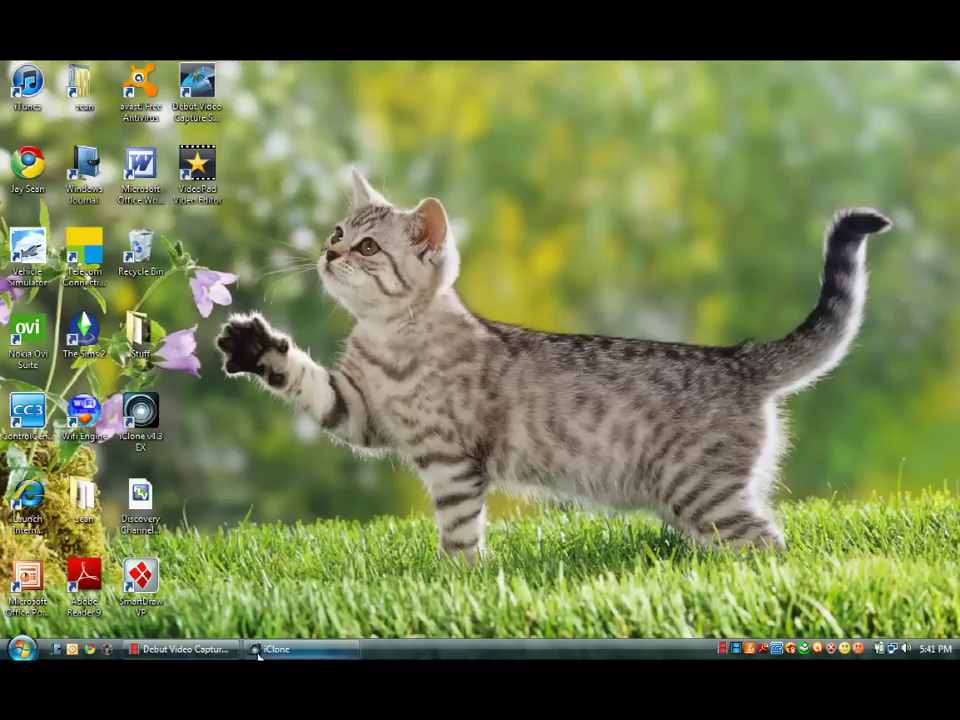
left_click(259, 650)
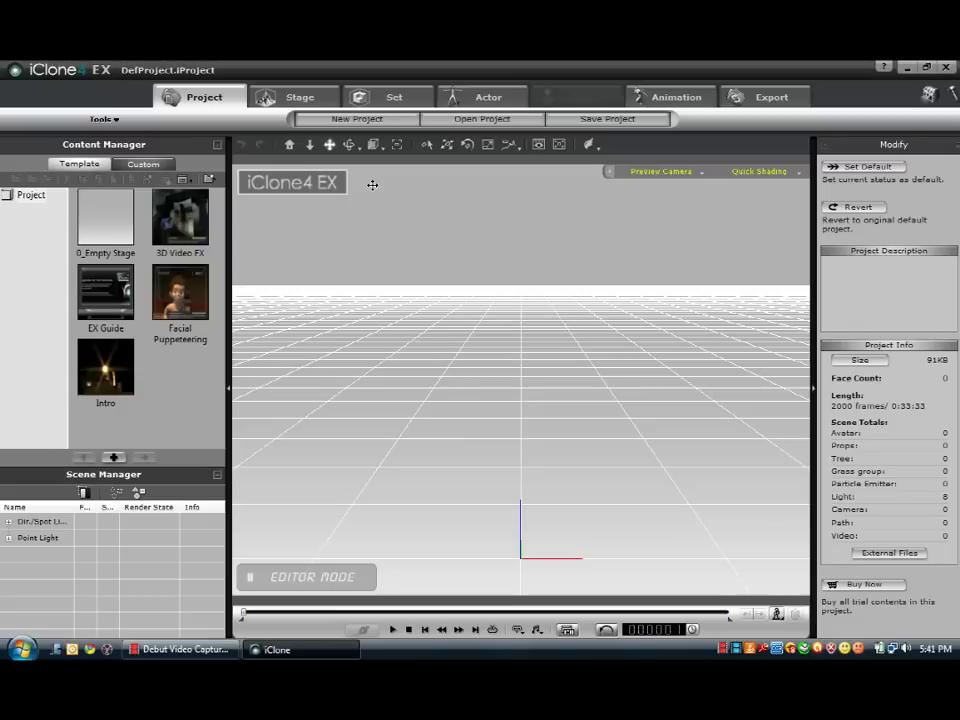
Load the Canyon 3D scene template and orbit the view over the canyon.
left_click(268, 97)
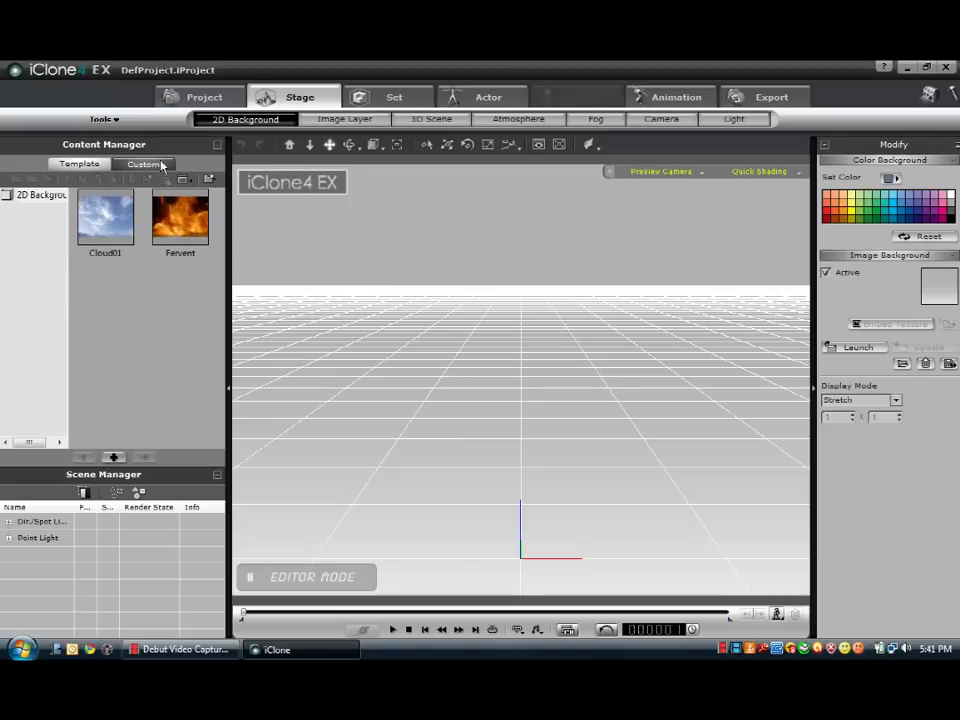
left_click(435, 120)
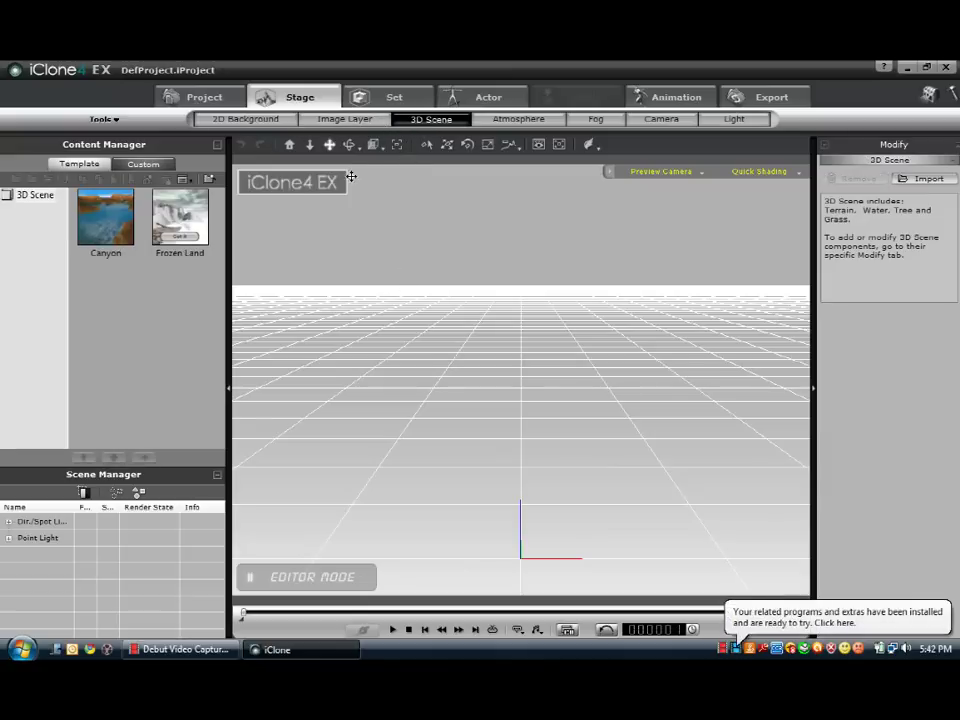
double_click(120, 241)
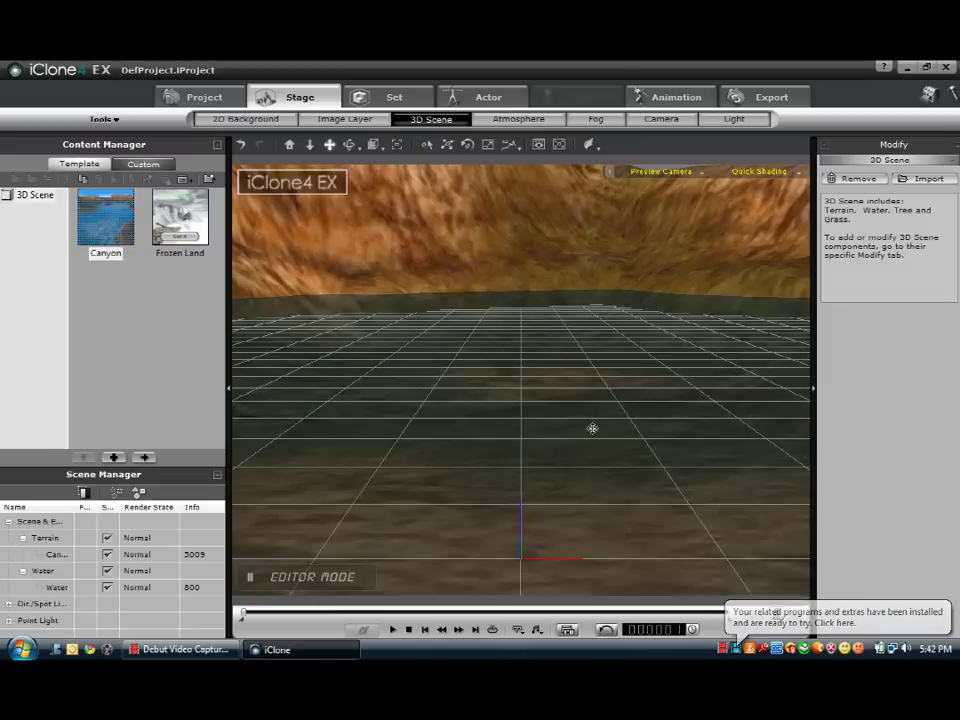
mouse_move(615, 384)
left_mouse_down()
mouse_move(615, 407)
mouse_move(604, 388)
left_mouse_up()
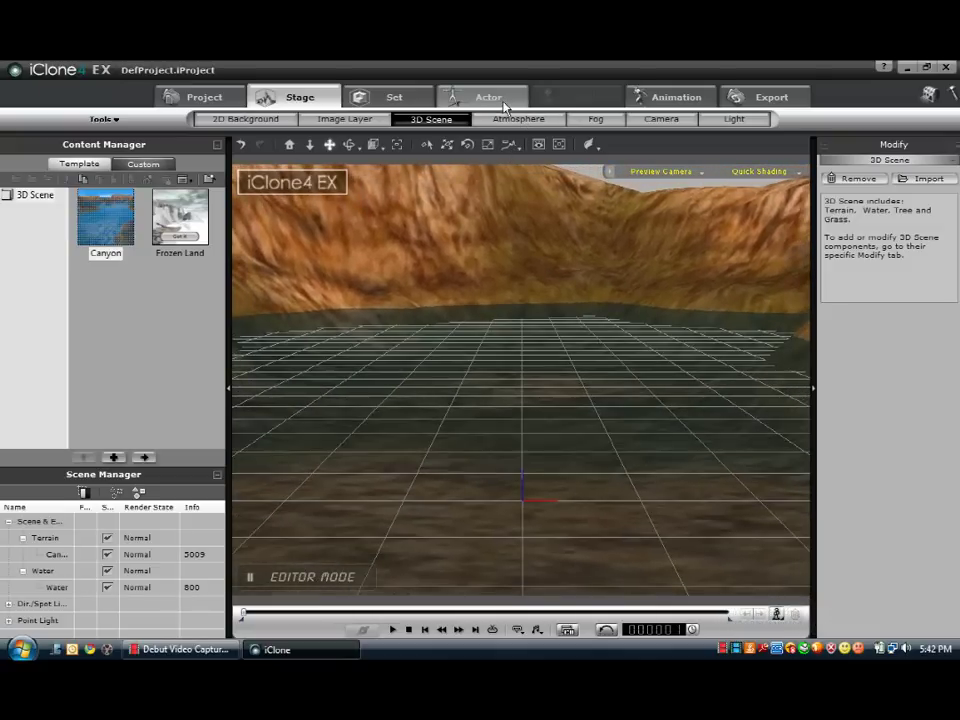
Show the Set > Actor avatar library listing Benny and Dylan.
left_click(398, 94)
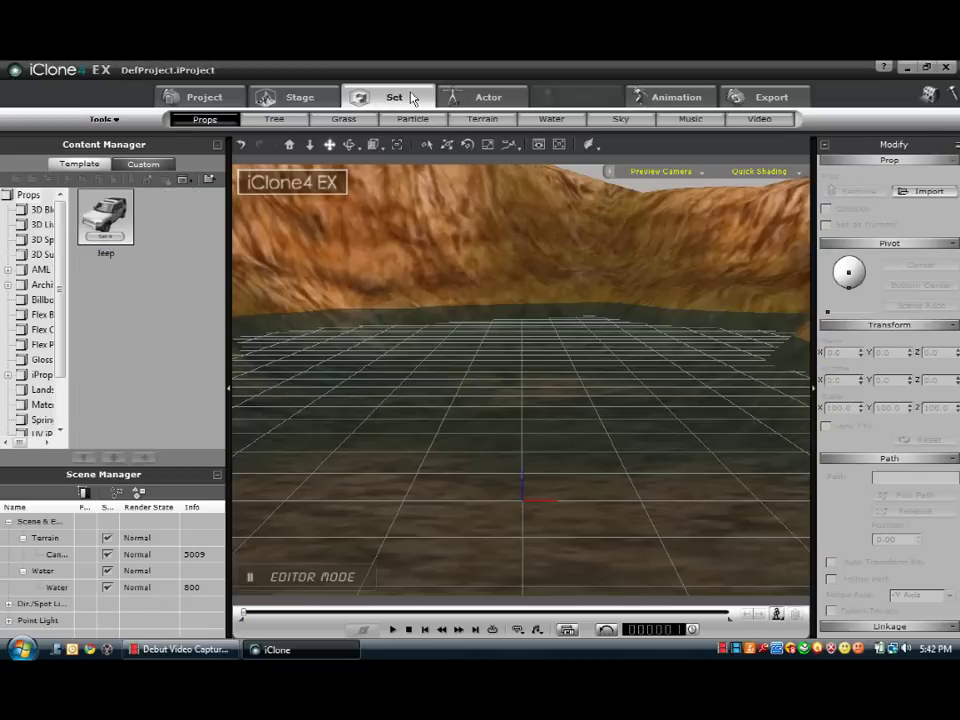
left_click(510, 100)
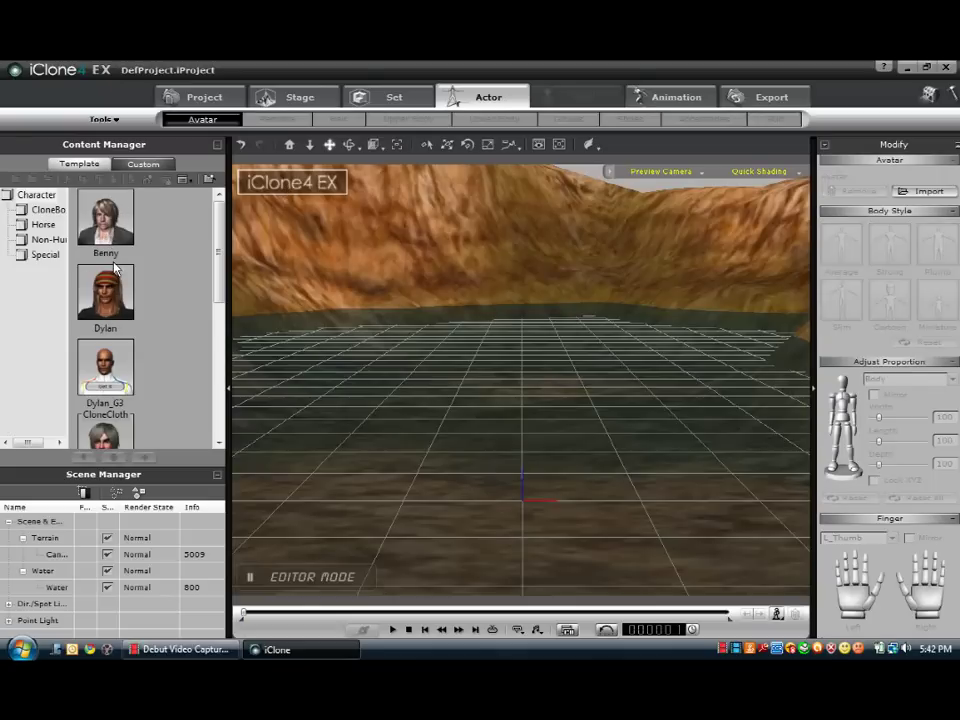
Drop Benny into the canyon scene and apply the Strong body style.
left_click_drag(100, 215, 333, 340)
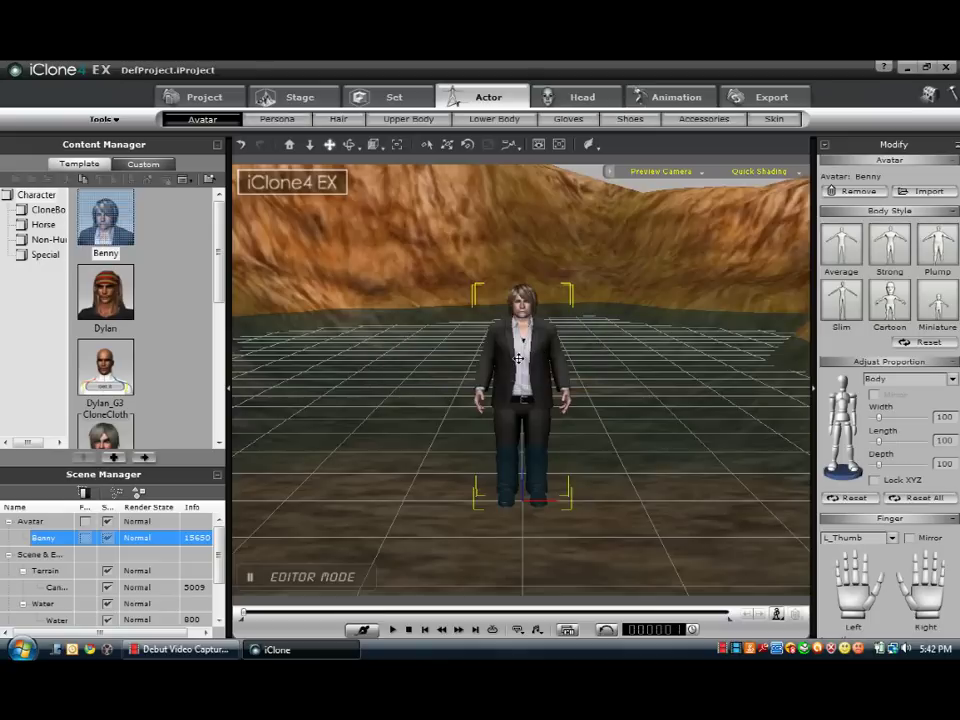
left_click(876, 254)
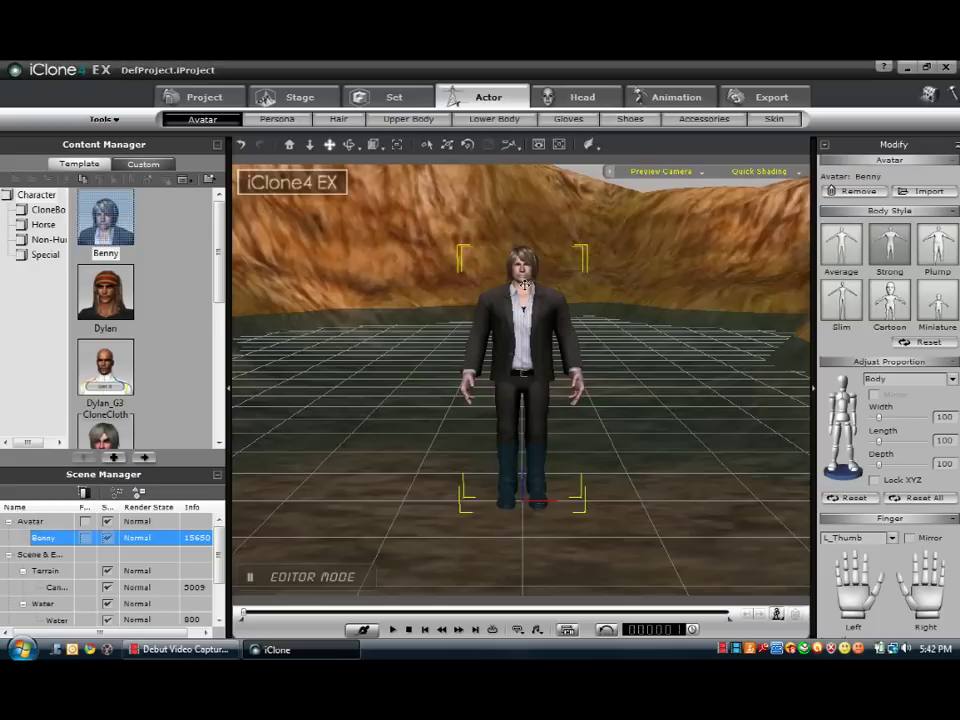
scroll(524, 285, "up", 2)
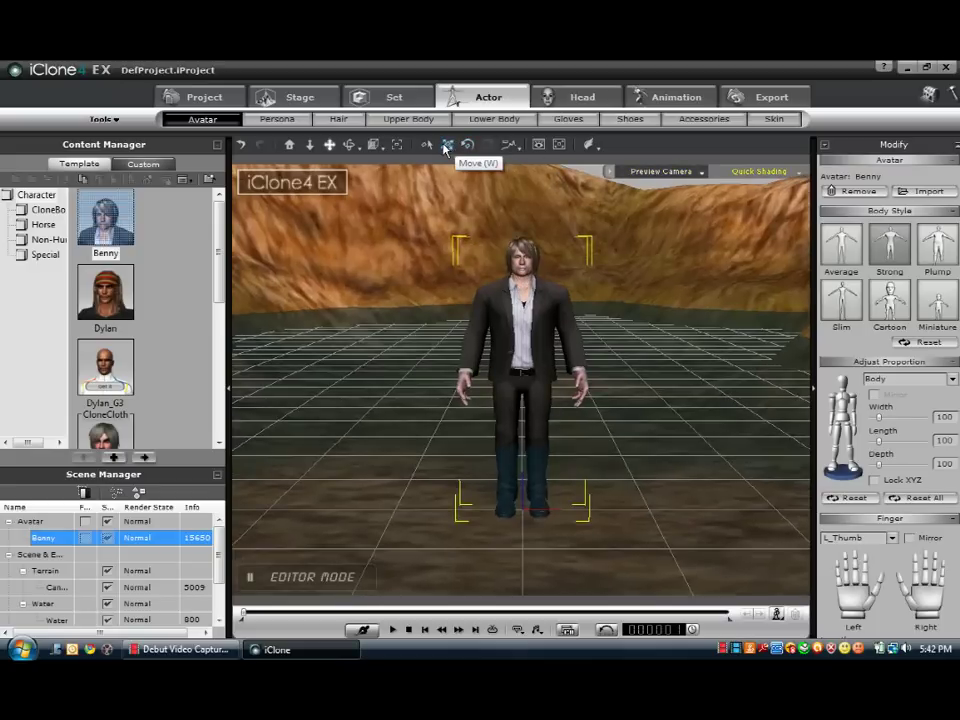
left_click(447, 147)
Shift Benny right across the grid and frame the camera closely on him.
left_click_drag(492, 345, 560, 345)
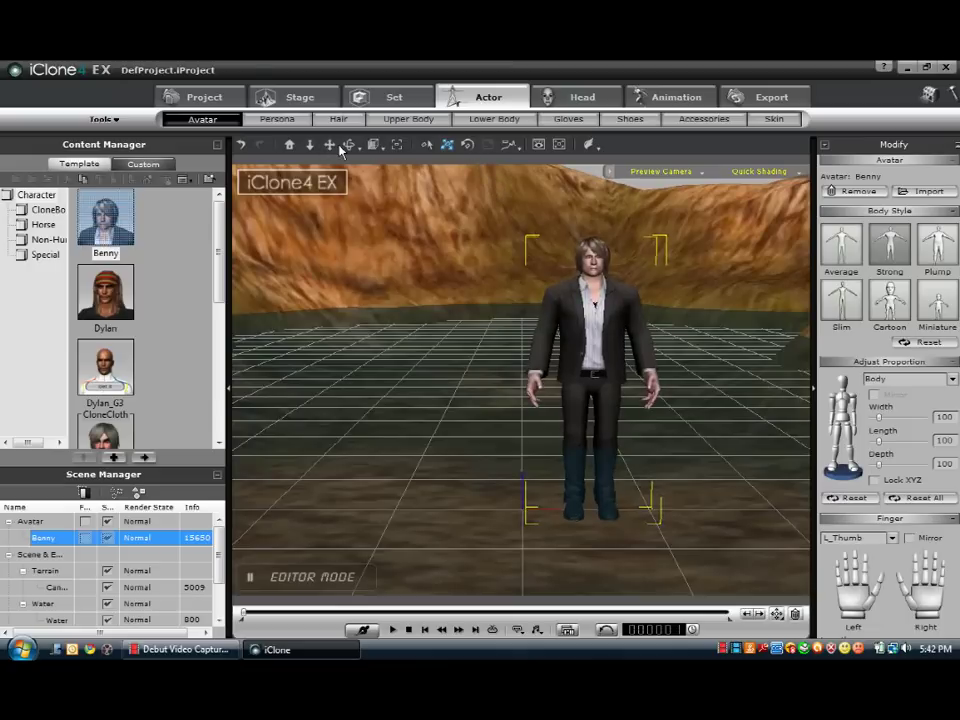
left_click(329, 144)
left_click_drag(418, 272, 488, 272)
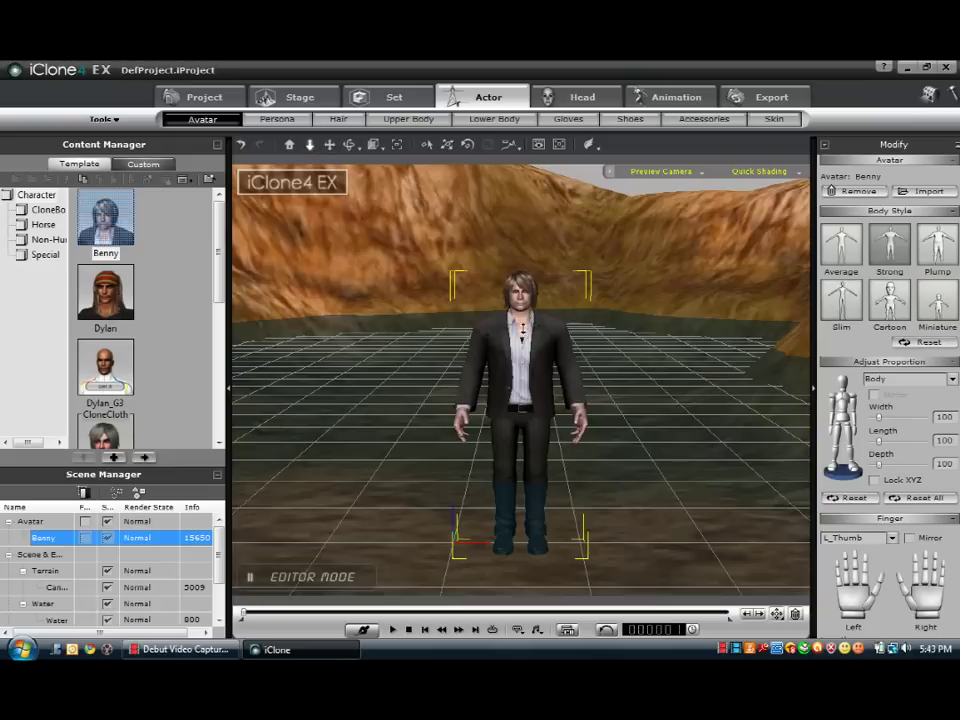
scroll(522, 324, "up", 5)
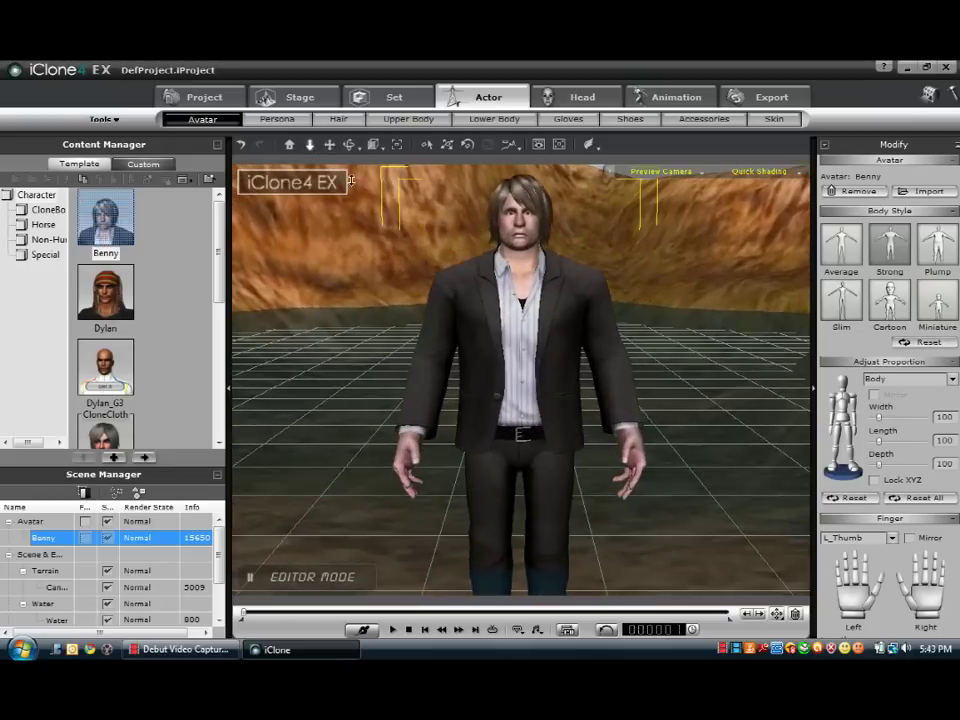
left_click(329, 144)
left_click_drag(525, 232, 532, 289)
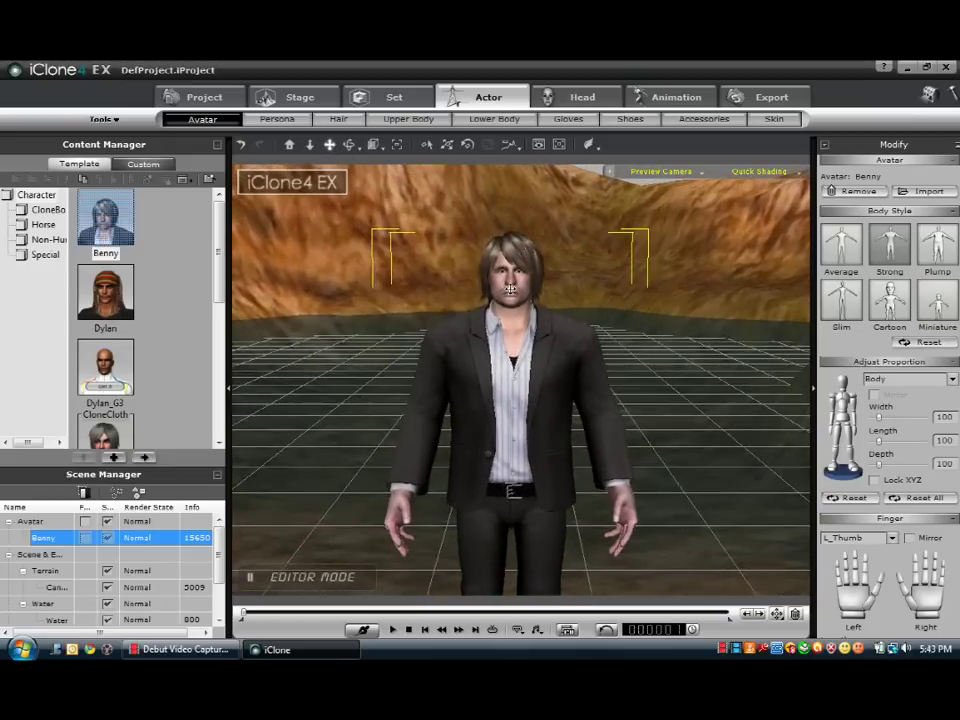
scroll(522, 287, "up", 2)
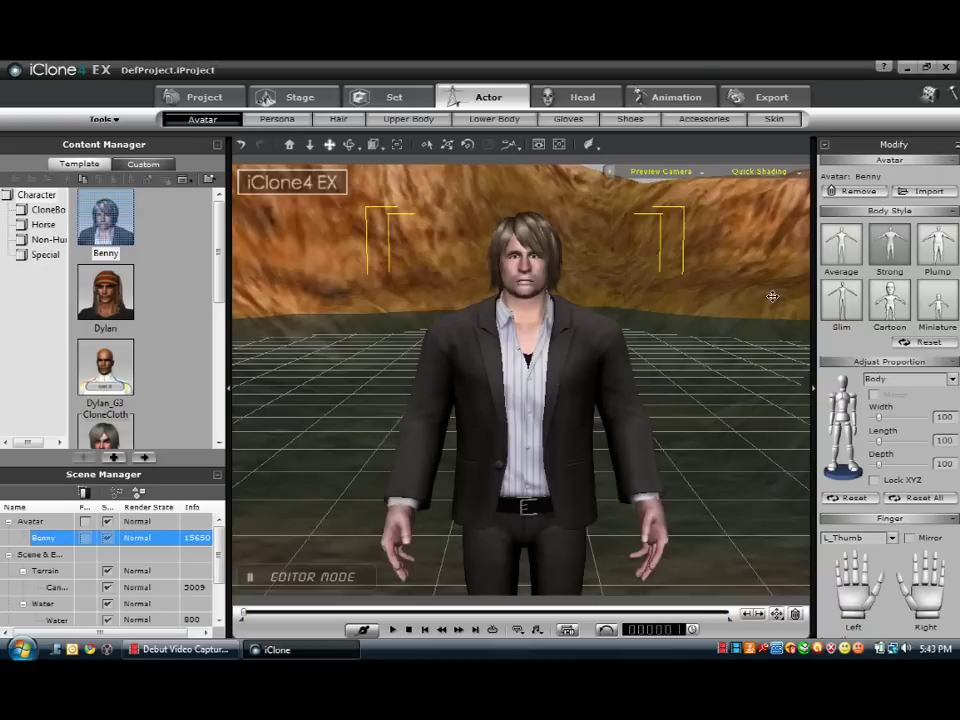
left_click(663, 98)
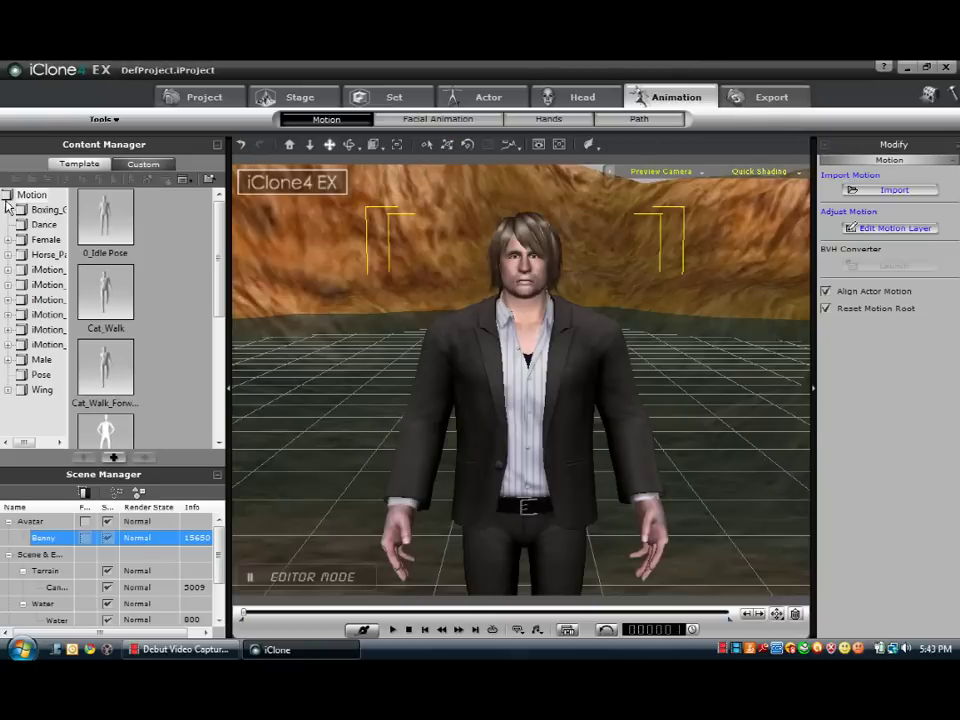
Show Benny's Facial Animation options with expression styles such as Angry and Calm.
left_click(488, 119)
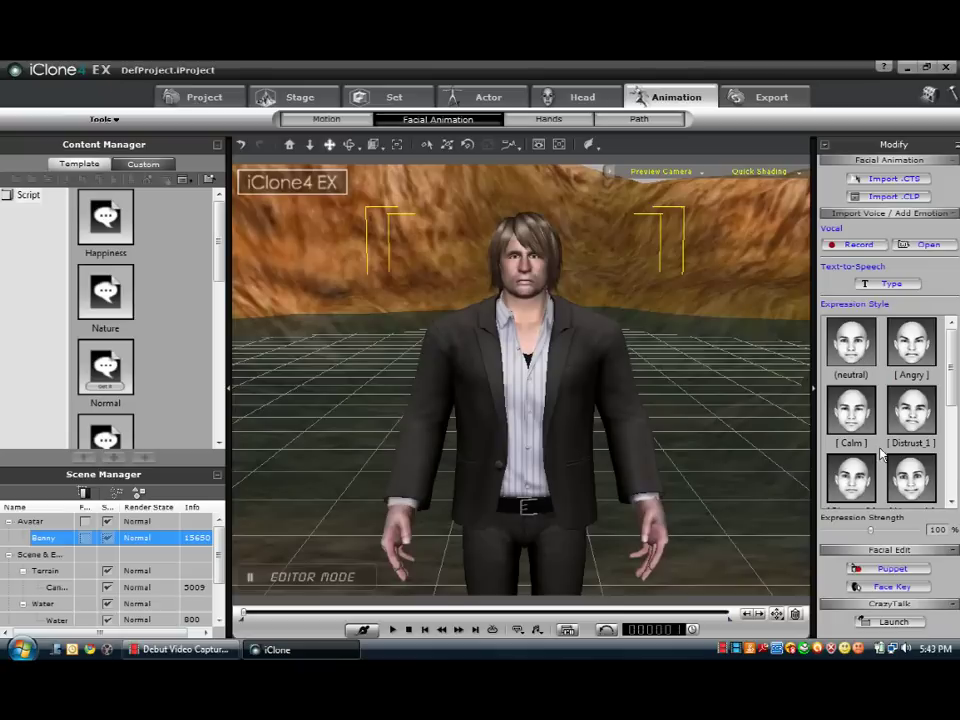
Record a 7.32-second FrontMic voice clip, play it back, and apply it to Benny.
left_click(866, 248)
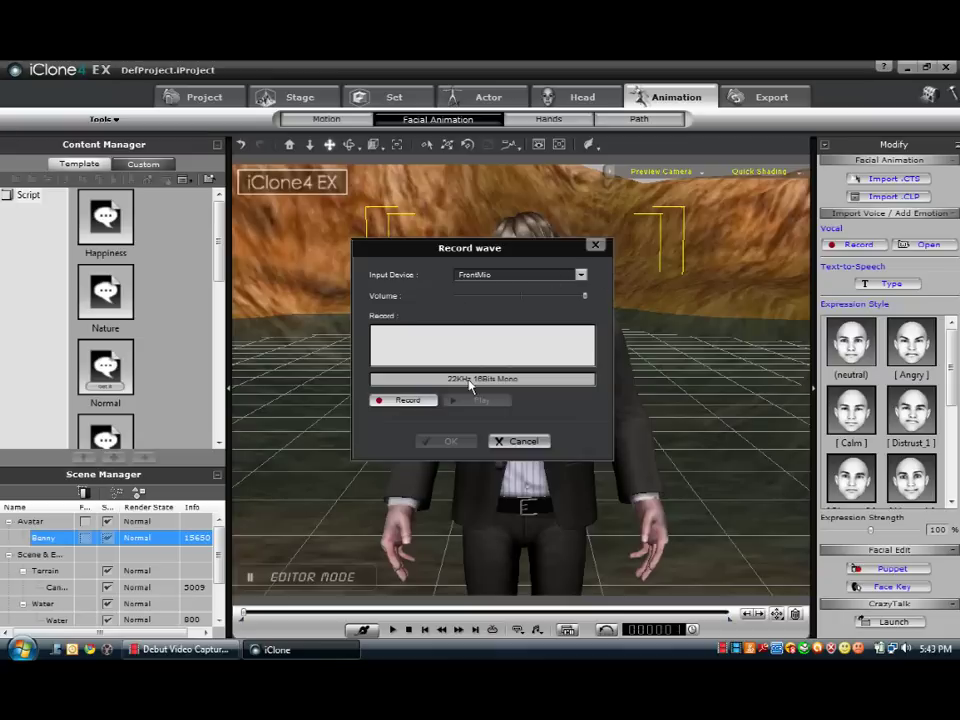
left_click(582, 274)
left_click(578, 286)
left_click(419, 400)
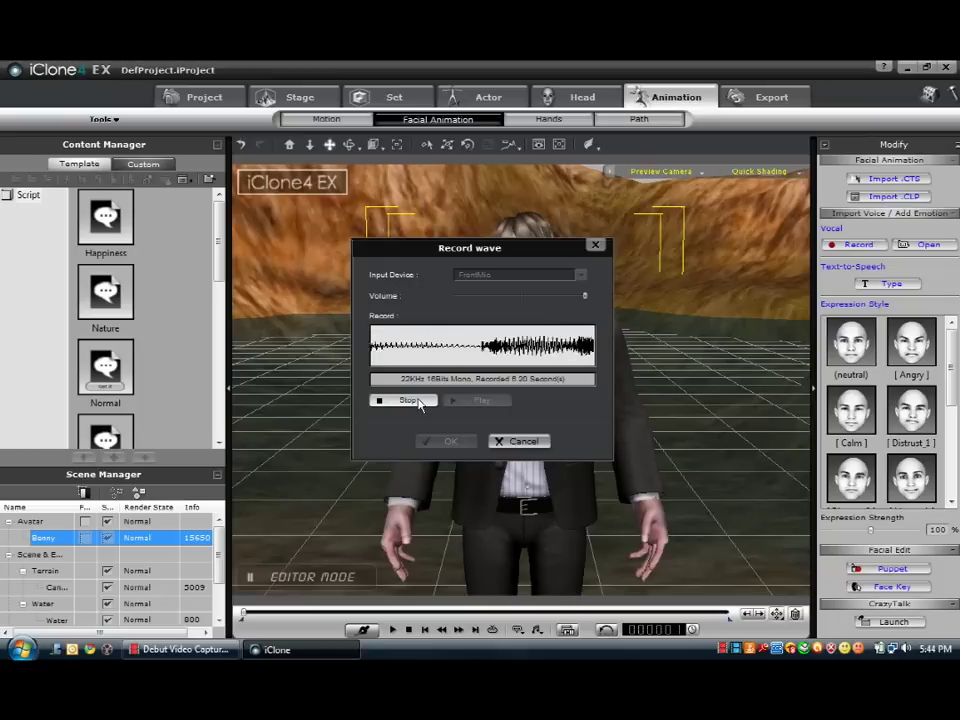
left_click(418, 401)
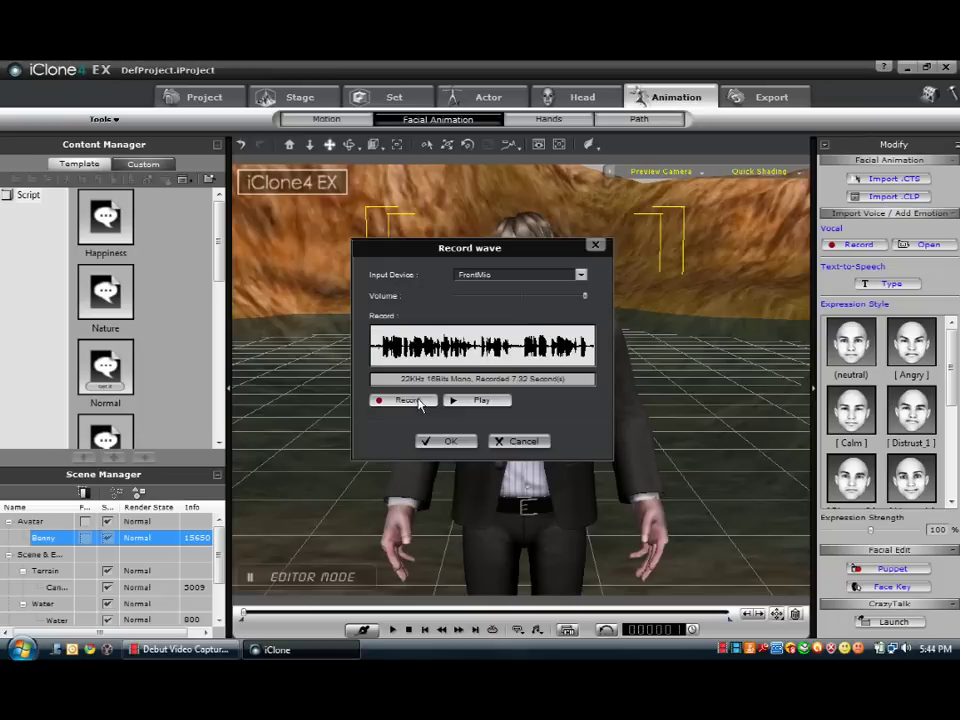
left_click(480, 401)
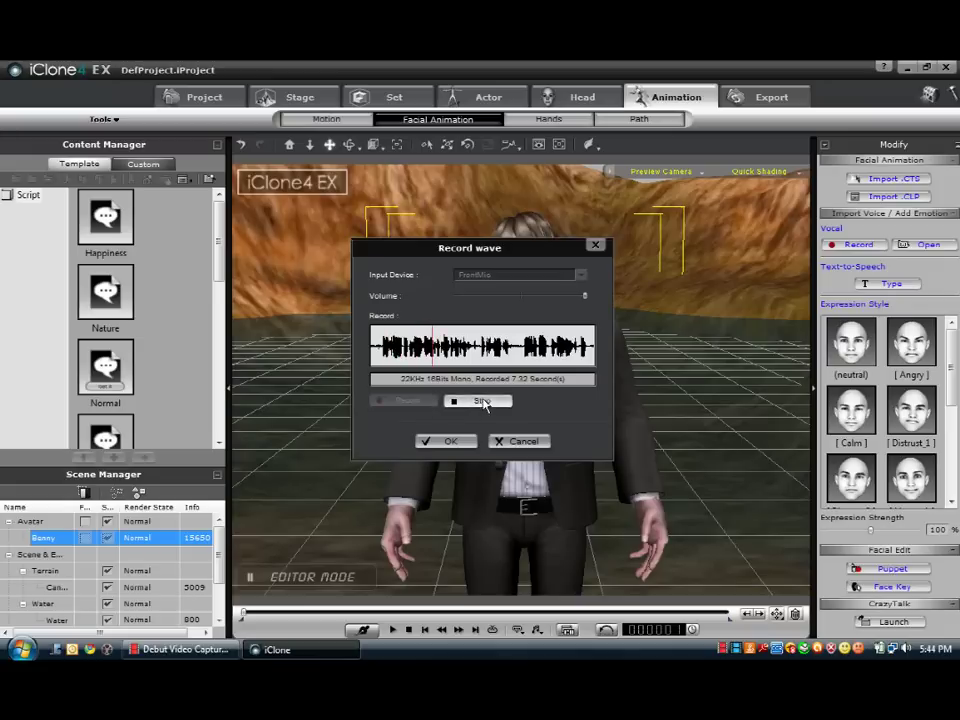
left_click(481, 401)
left_click(452, 443)
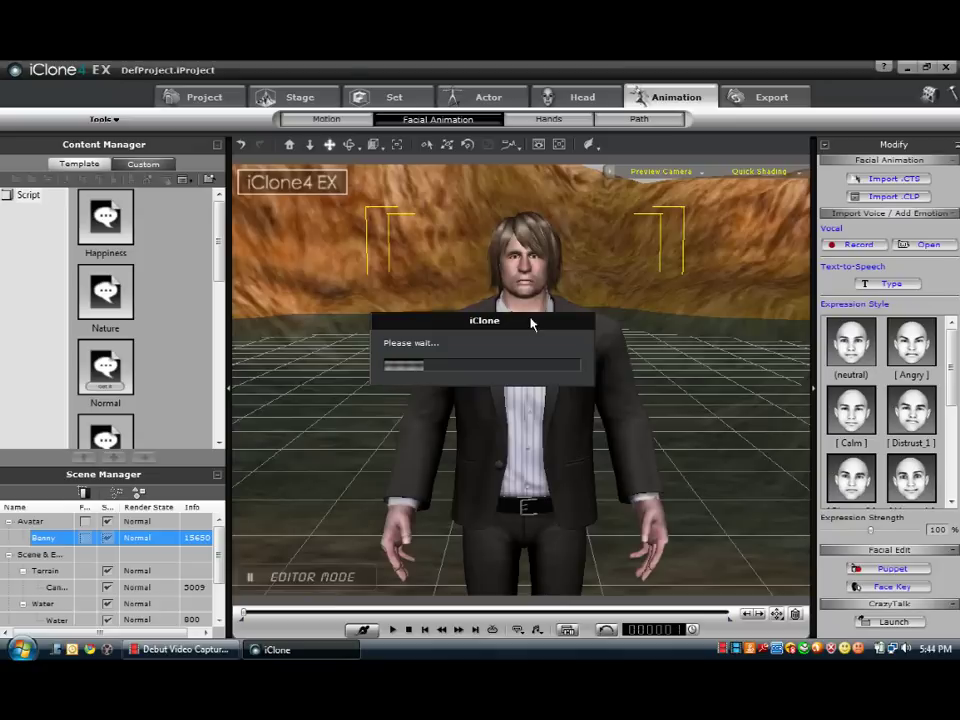
Preview Benny's lip sync, then orbit and pan so Benny sits at the right edge.
key("space")
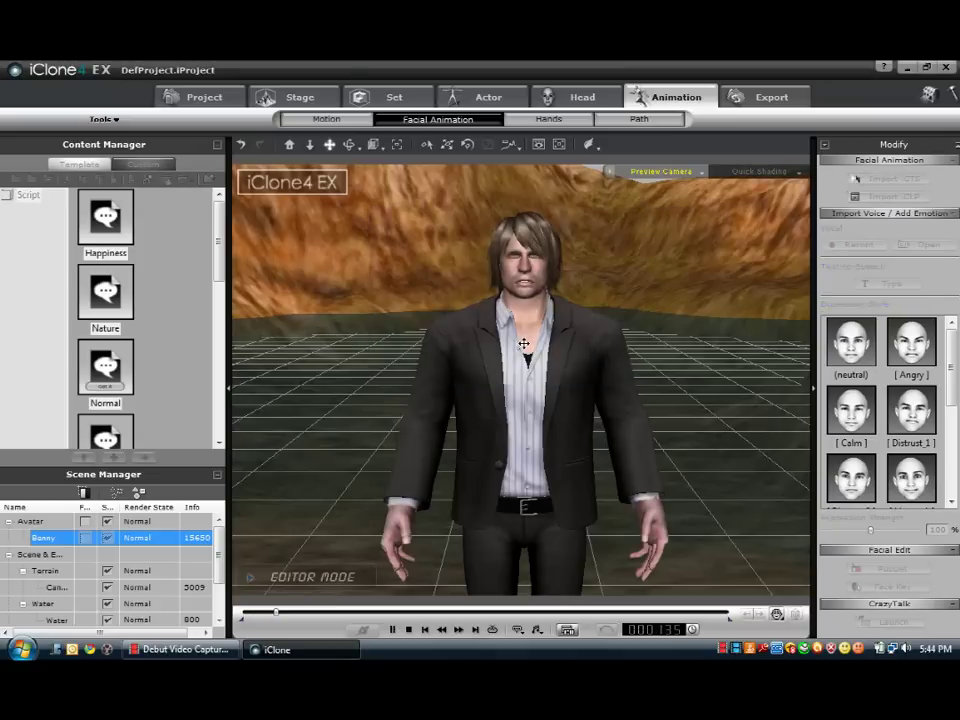
left_click(391, 632)
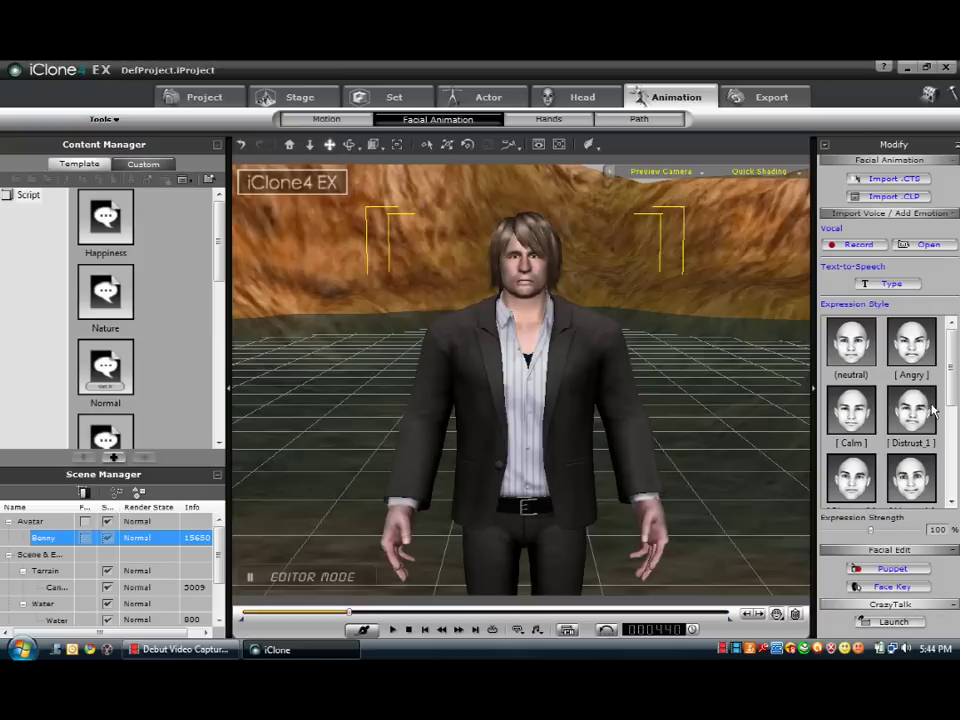
left_click(467, 144)
left_click_drag(560, 390, 398, 388)
left_click(447, 144)
left_click_drag(484, 358, 589, 399)
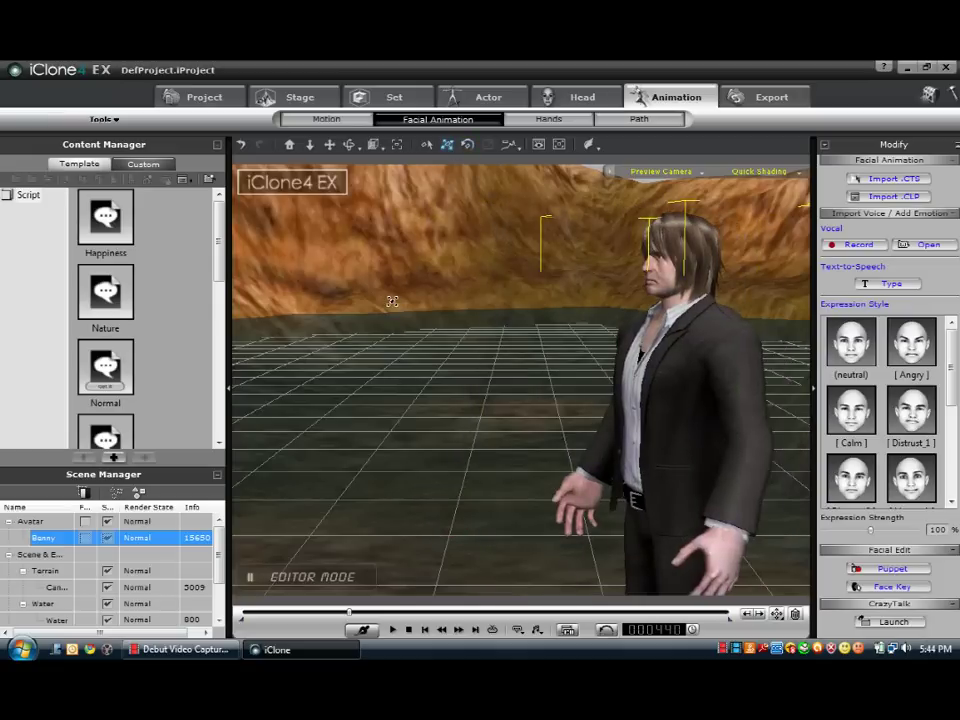
left_click(484, 97)
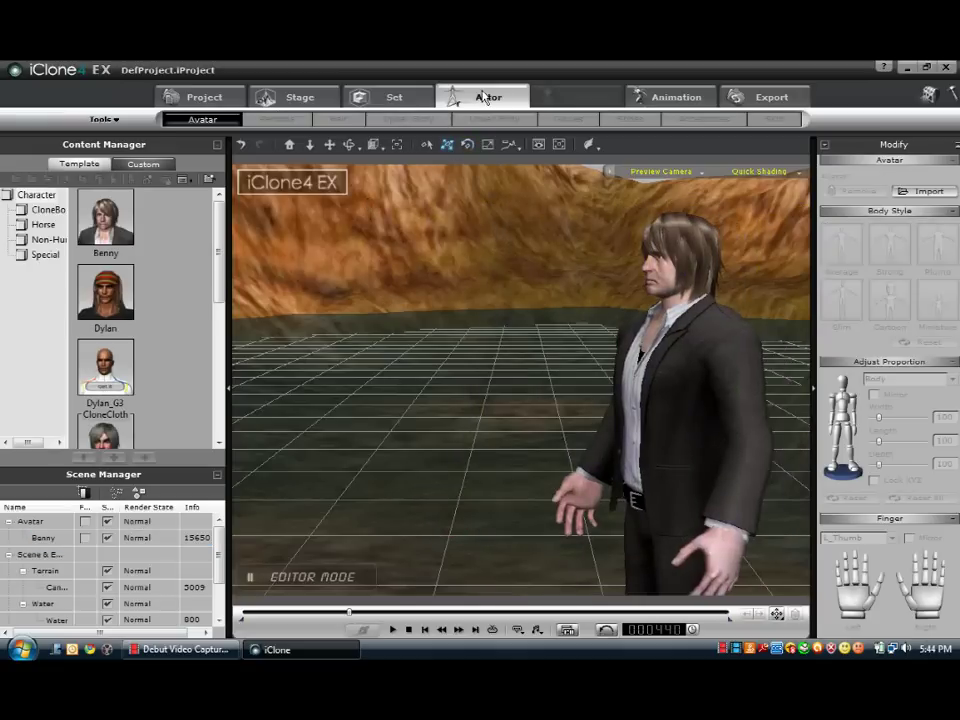
Add Dylan with the Strong body style and turn Dylan and Benny to face each other.
left_click(110, 284)
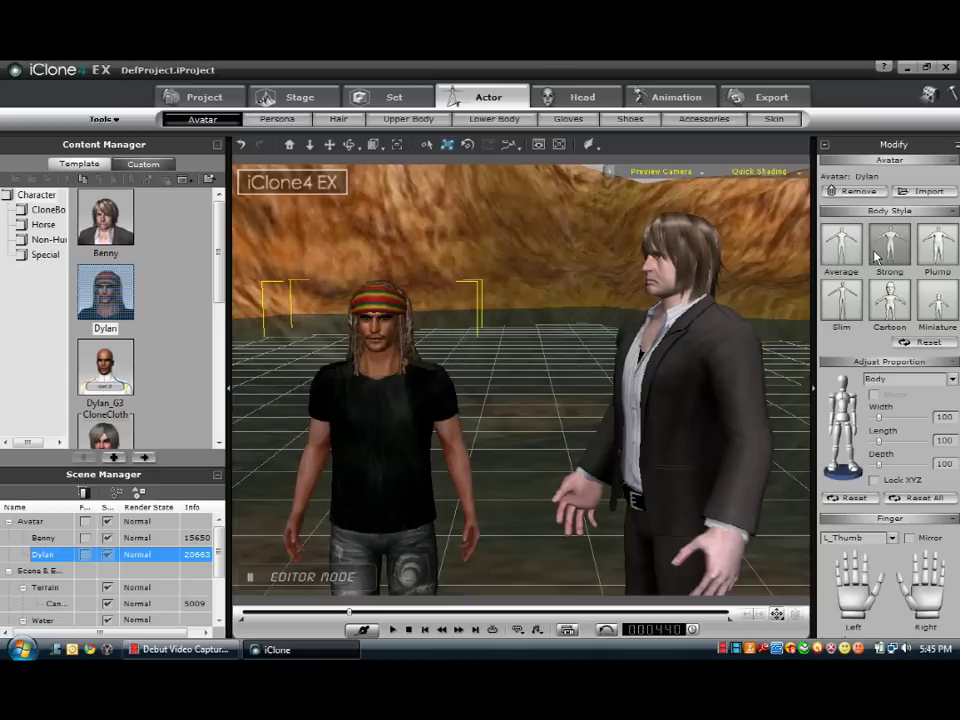
left_click(875, 257)
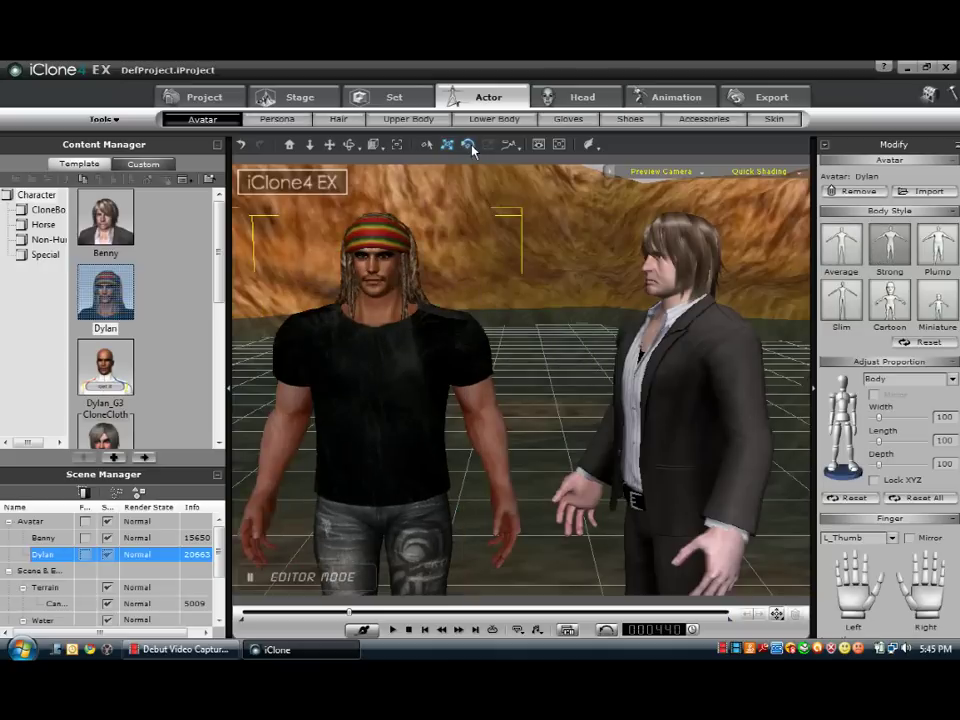
left_click_drag(379, 420, 465, 457)
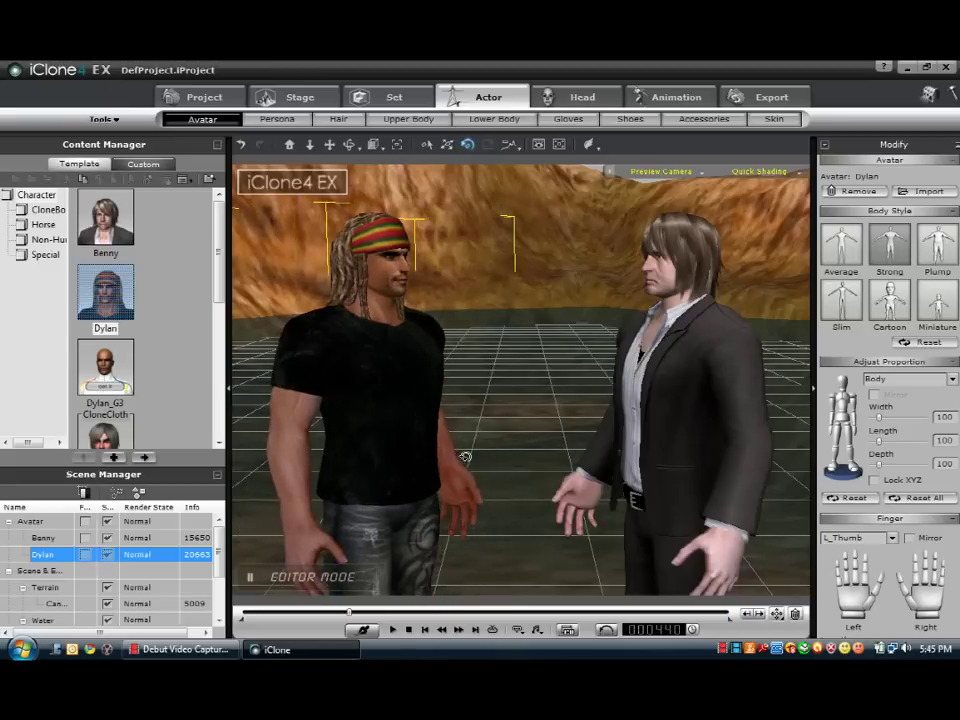
left_click(705, 390)
left_click_drag(705, 390, 632, 381)
left_click(466, 234)
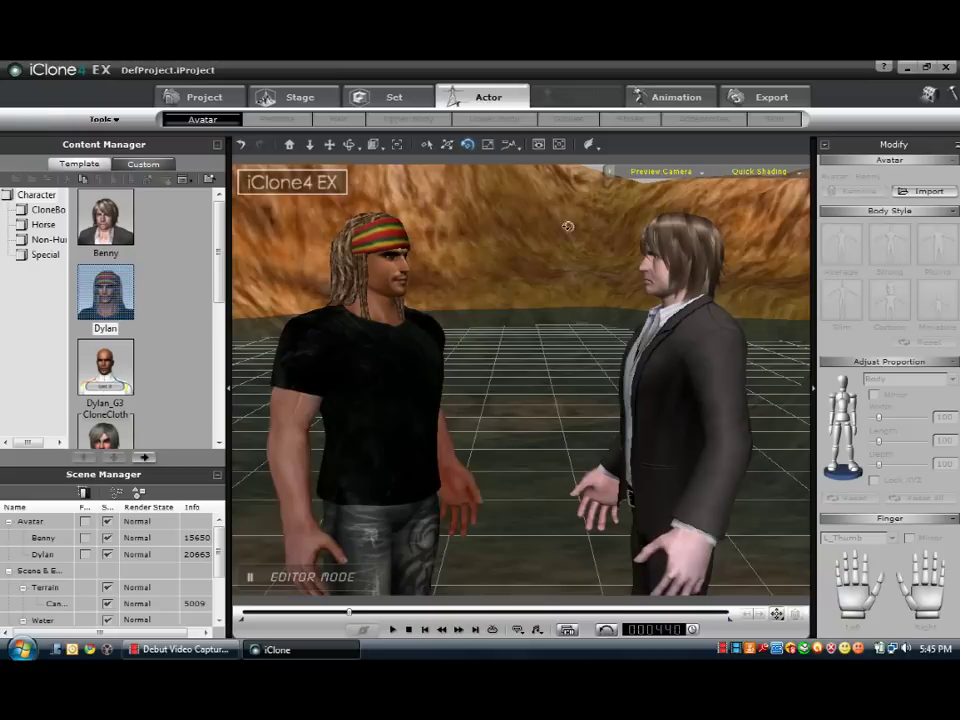
left_click(321, 102)
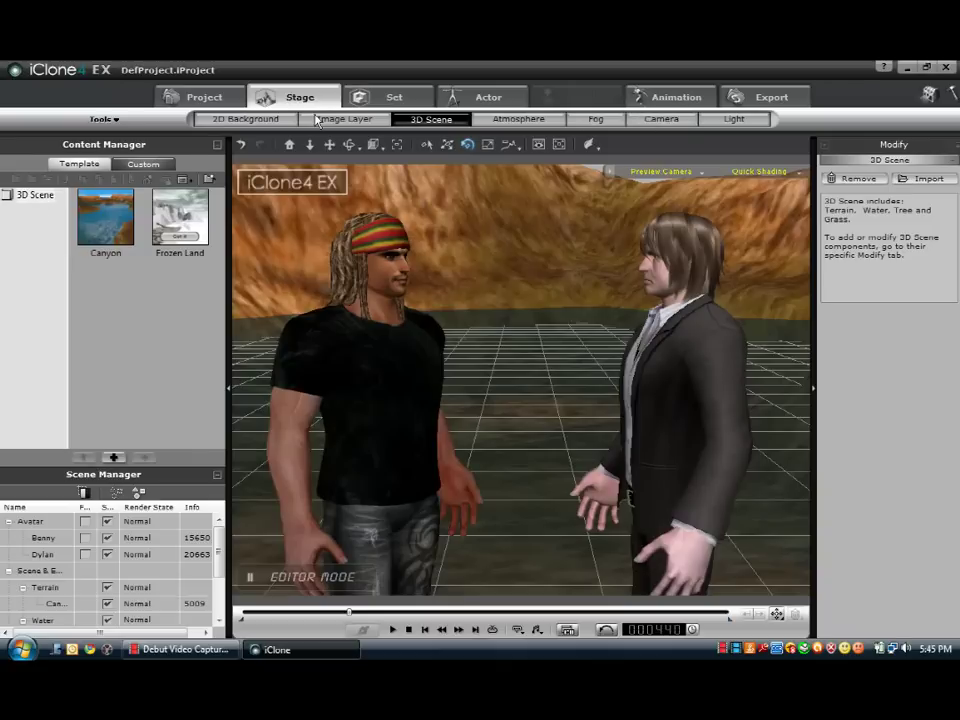
Browse the Props folders (3D Space, 3D Surface, 3D Blocks) and return to the Props root.
left_click(355, 118)
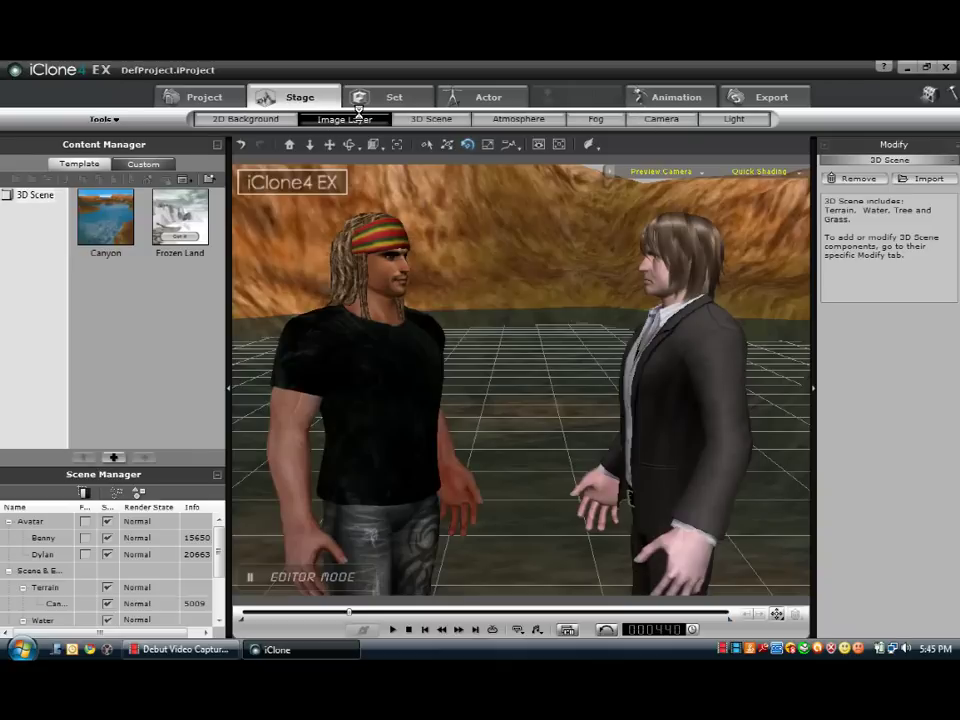
left_click(410, 97)
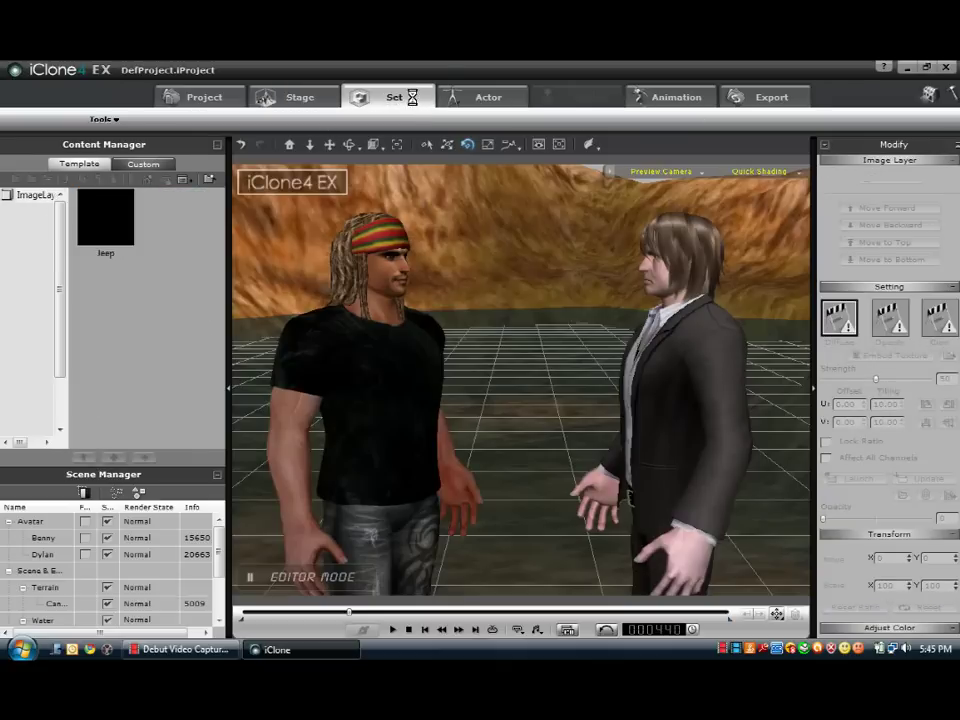
scroll(45, 280, "down", 2)
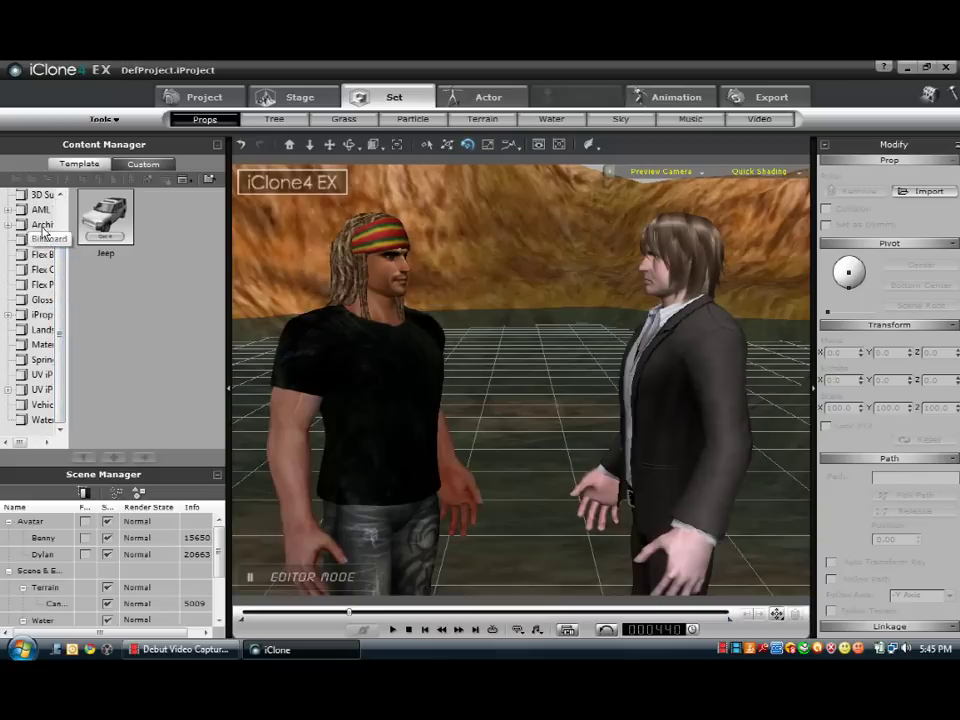
left_click(42, 314)
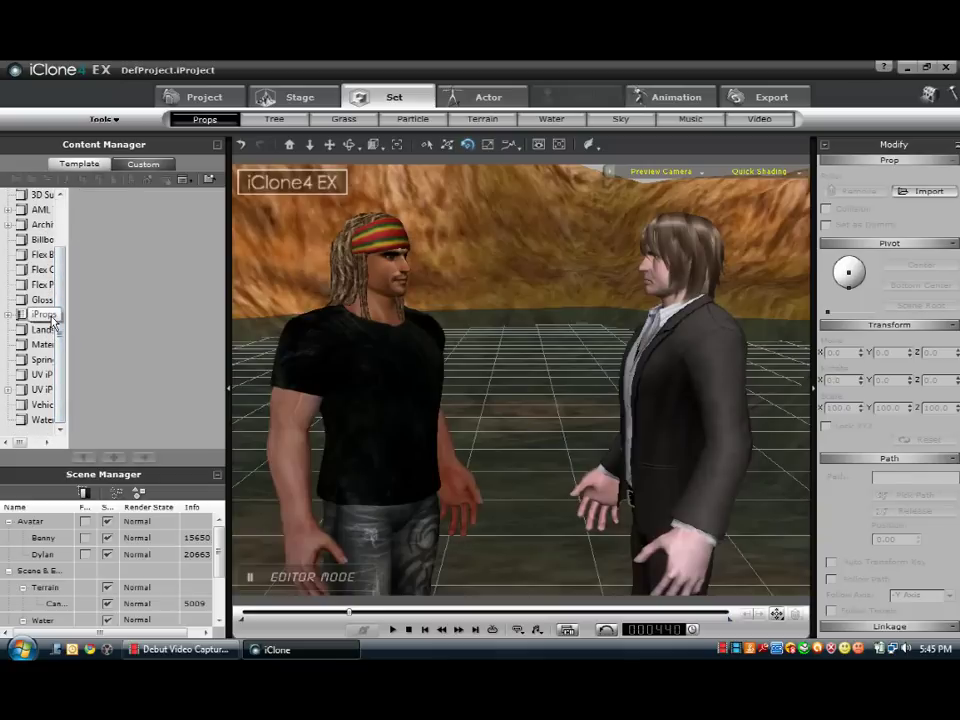
scroll(62, 300, "up", 2)
left_click(42, 224)
left_click(46, 240)
left_click(44, 254)
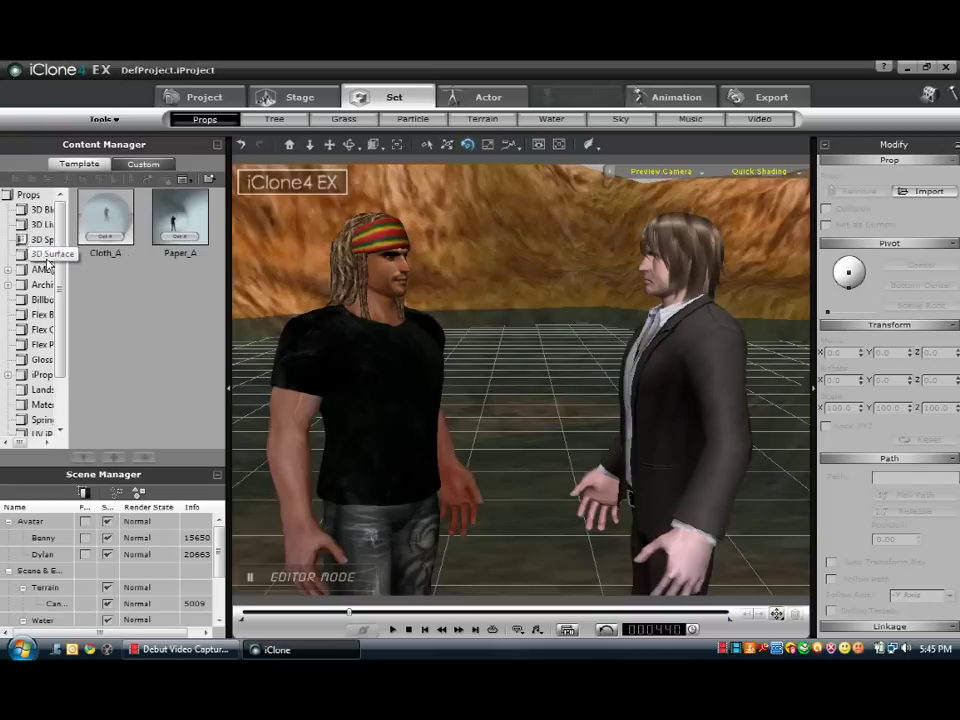
left_click(46, 210)
left_click(28, 195)
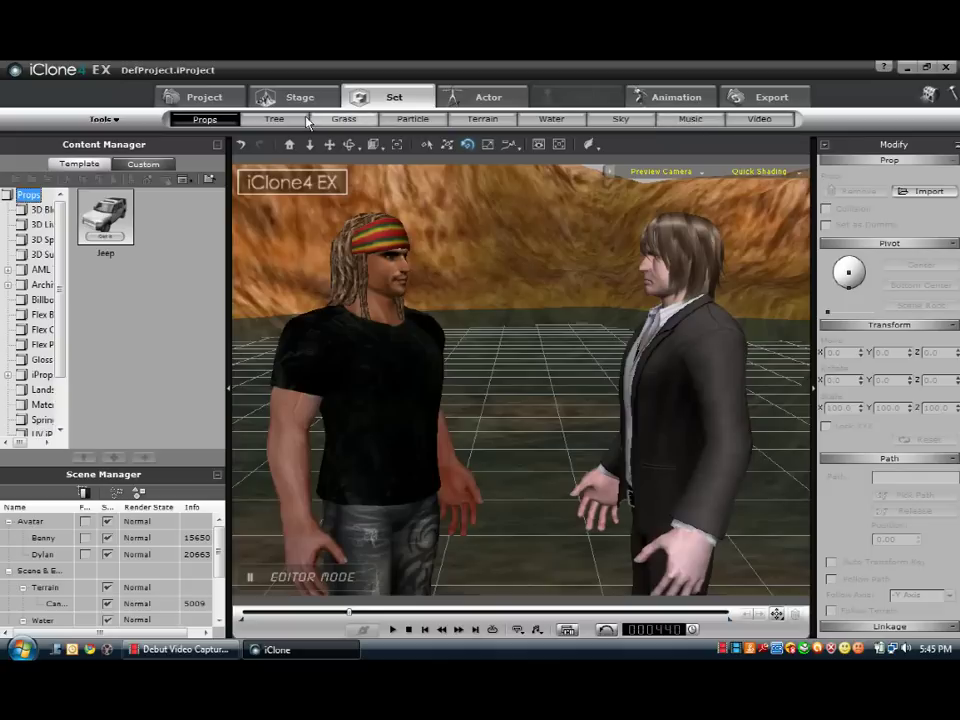
Add an AmericanElm A tree, rotate it 17 on Z, move it behind the avatars, and scale it to 36.
left_click(274, 119)
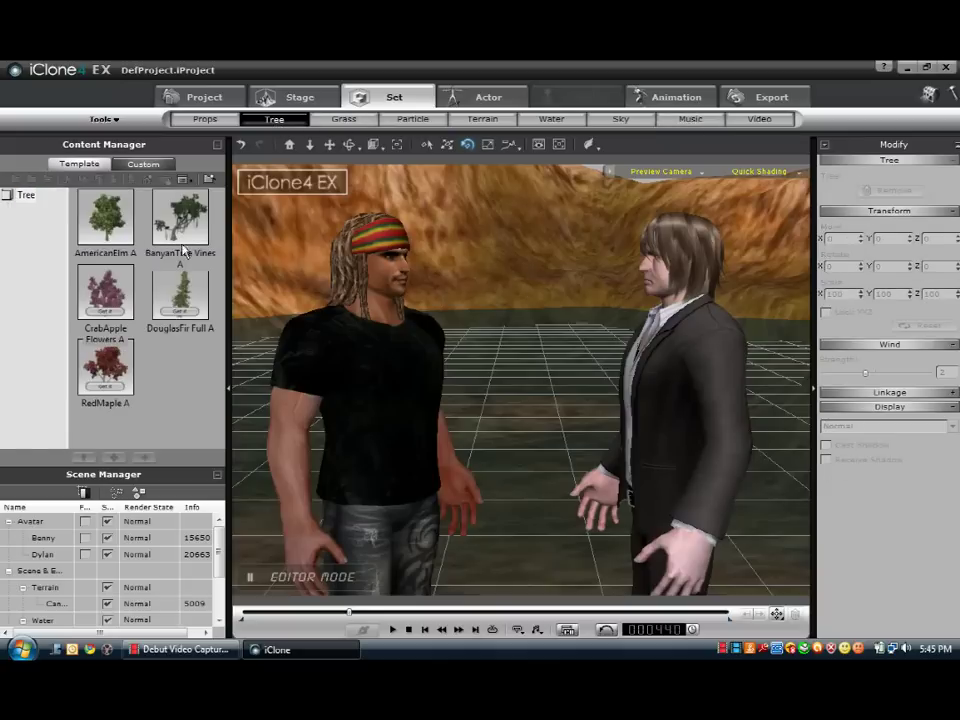
double_click(105, 220)
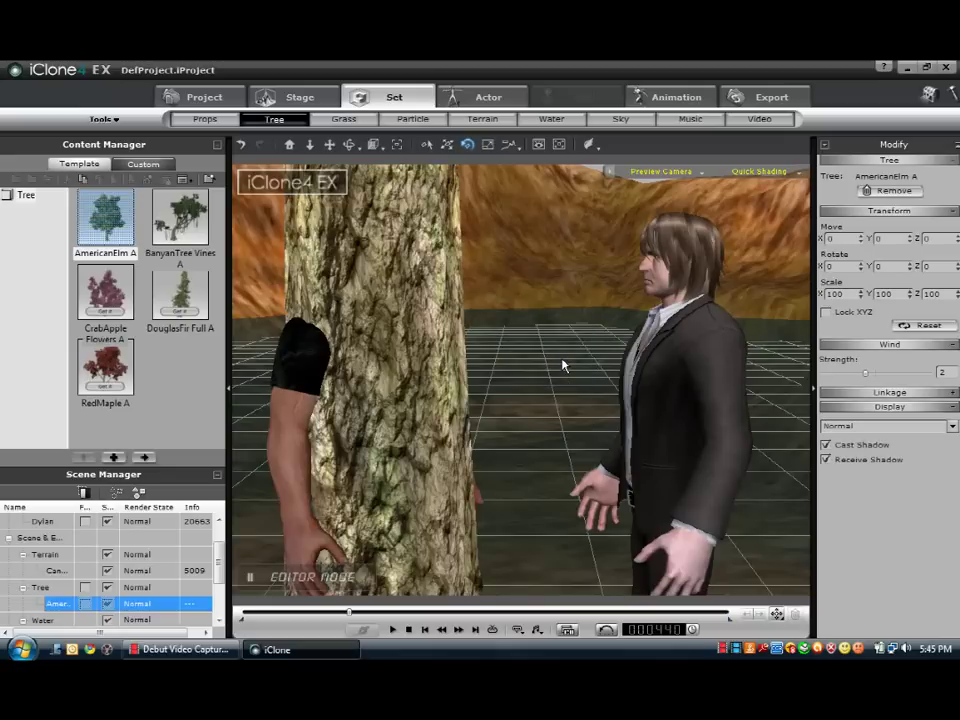
left_click_drag(436, 346, 423, 342)
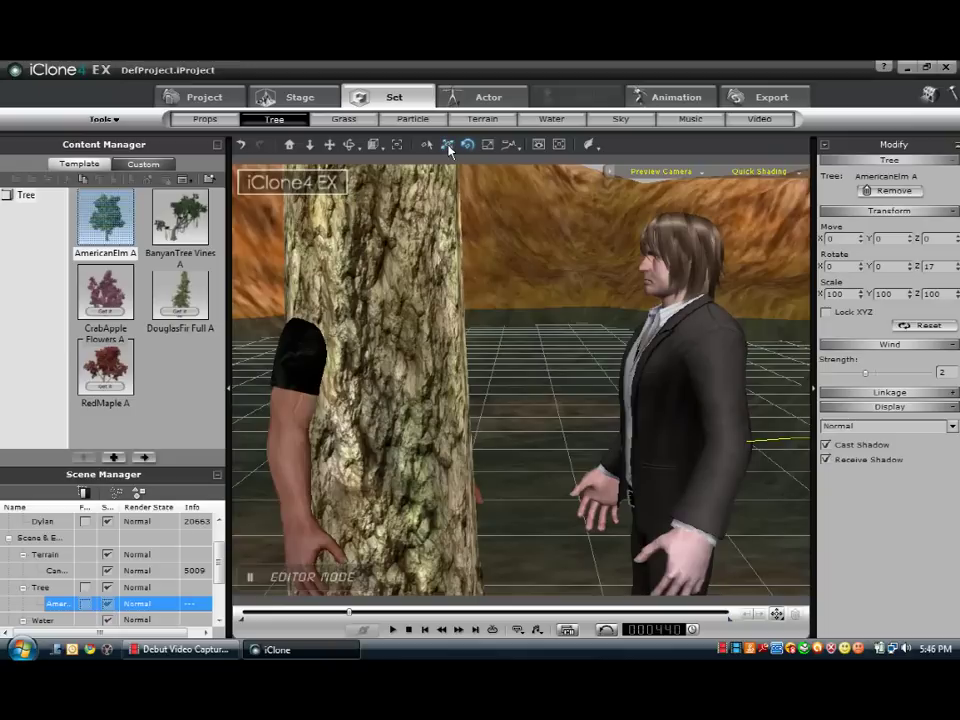
left_click_drag(349, 415, 394, 377)
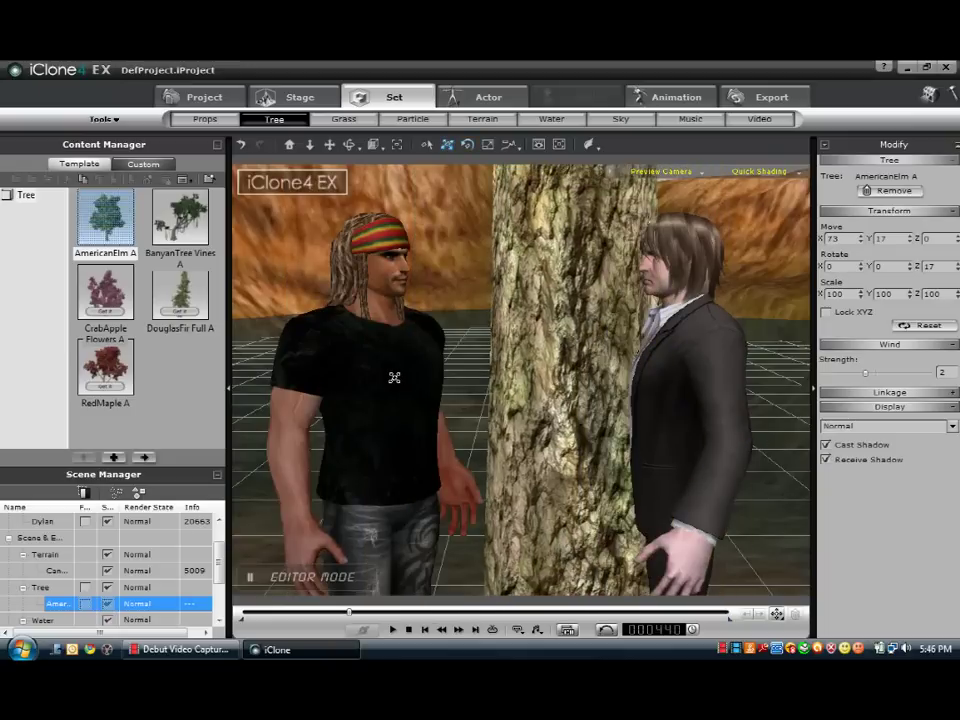
left_click_drag(573, 360, 480, 184)
left_click(488, 144)
mouse_move(515, 320)
left_mouse_down()
mouse_move(521, 370)
mouse_move(513, 316)
mouse_move(511, 327)
left_mouse_up()
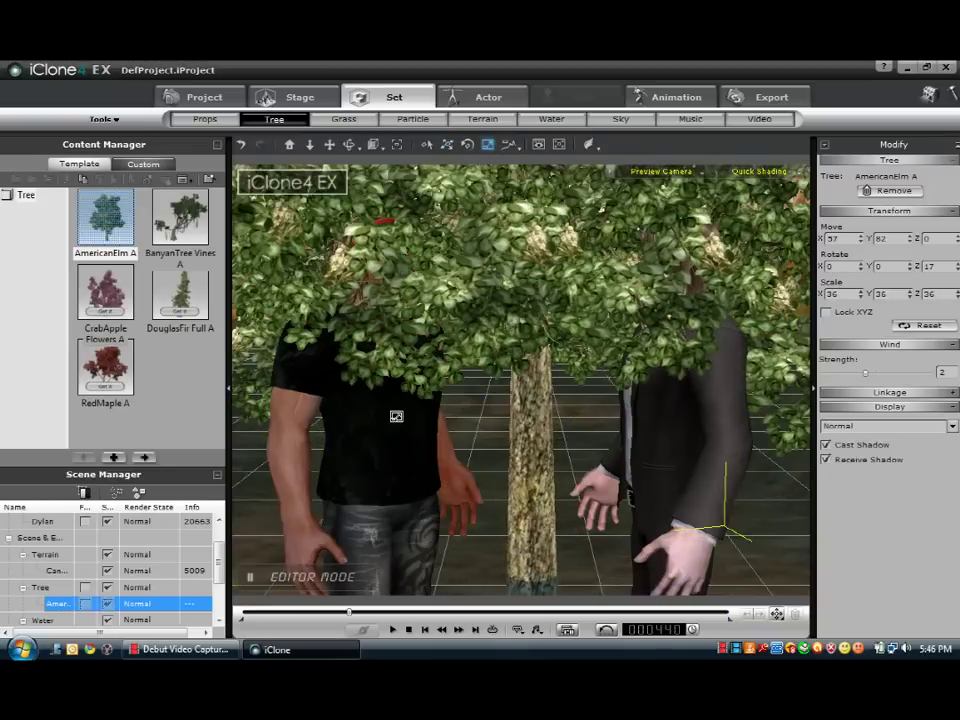
left_click(385, 422)
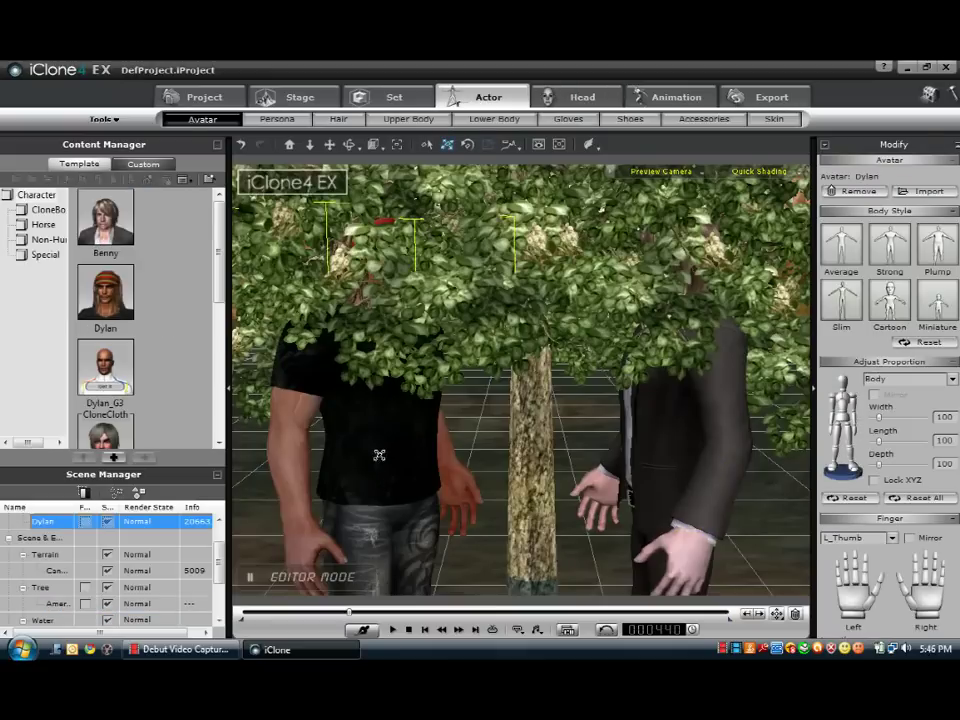
Move Dylan and then Benny forward out of the foliage so both stand in front of the elm tree.
left_click(448, 145)
left_click_drag(384, 473, 673, 405)
left_click(655, 415)
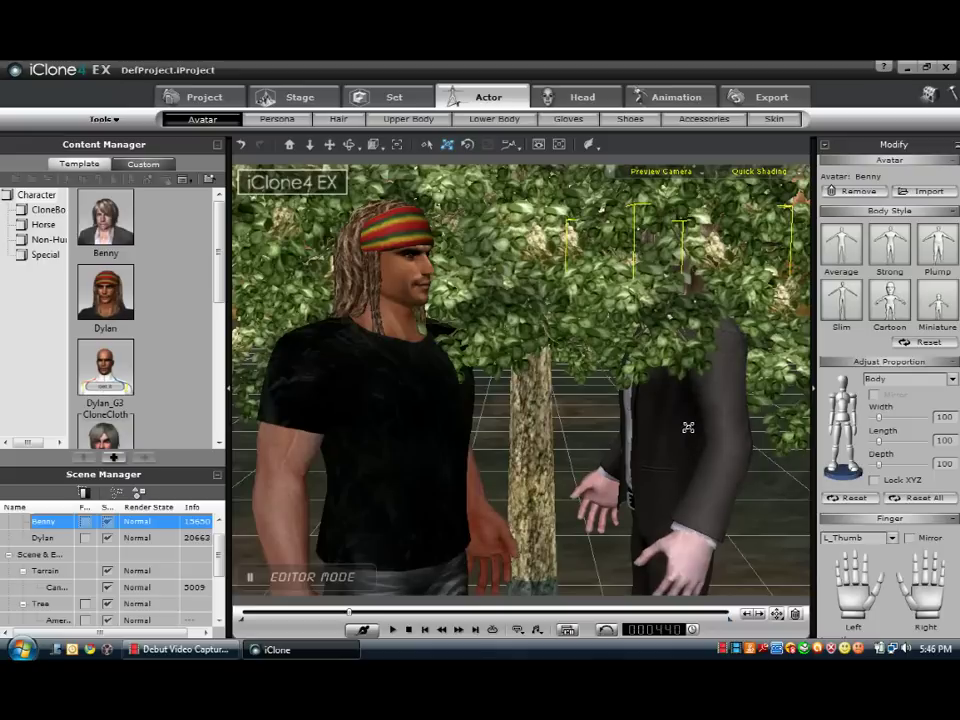
left_click_drag(693, 421, 712, 456)
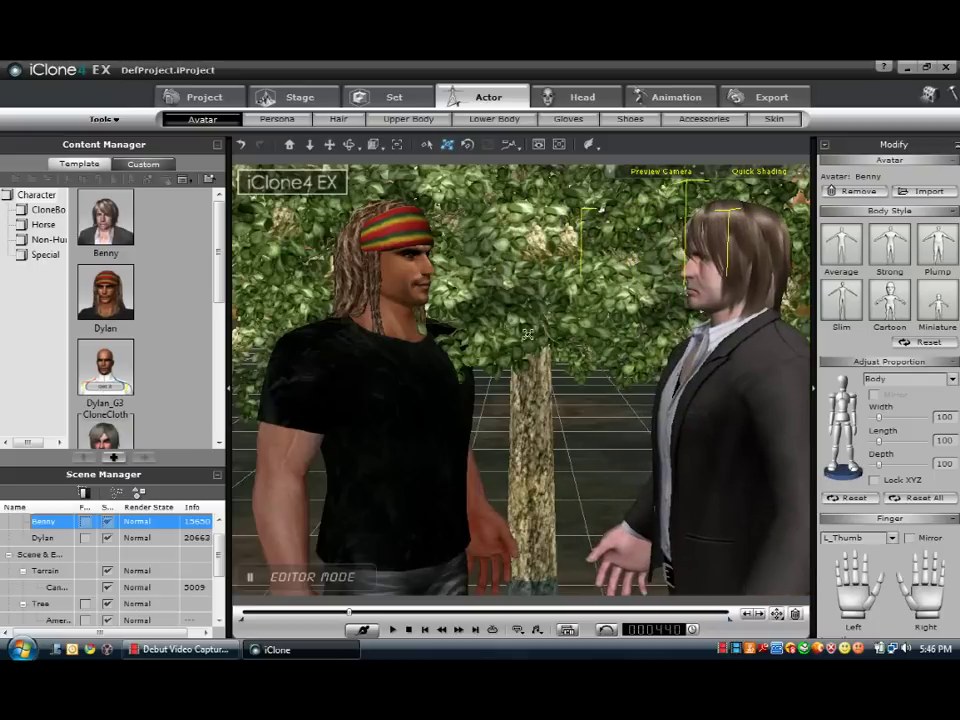
left_click(522, 316)
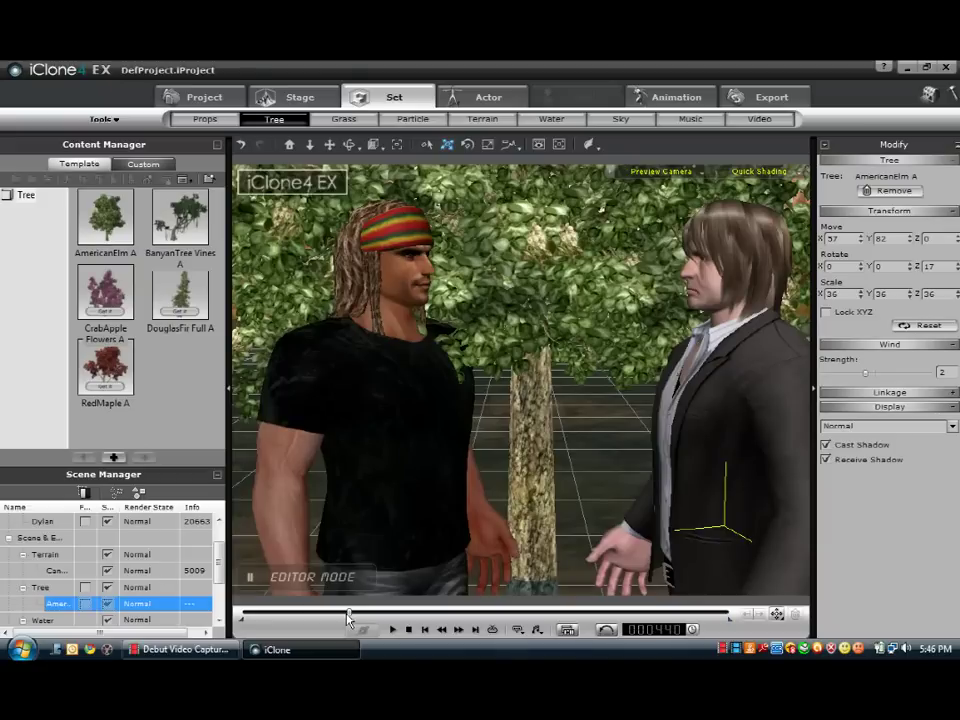
Rewind the timeline to frame one, play the scene, then stop playback.
left_click_drag(350, 618, 232, 610)
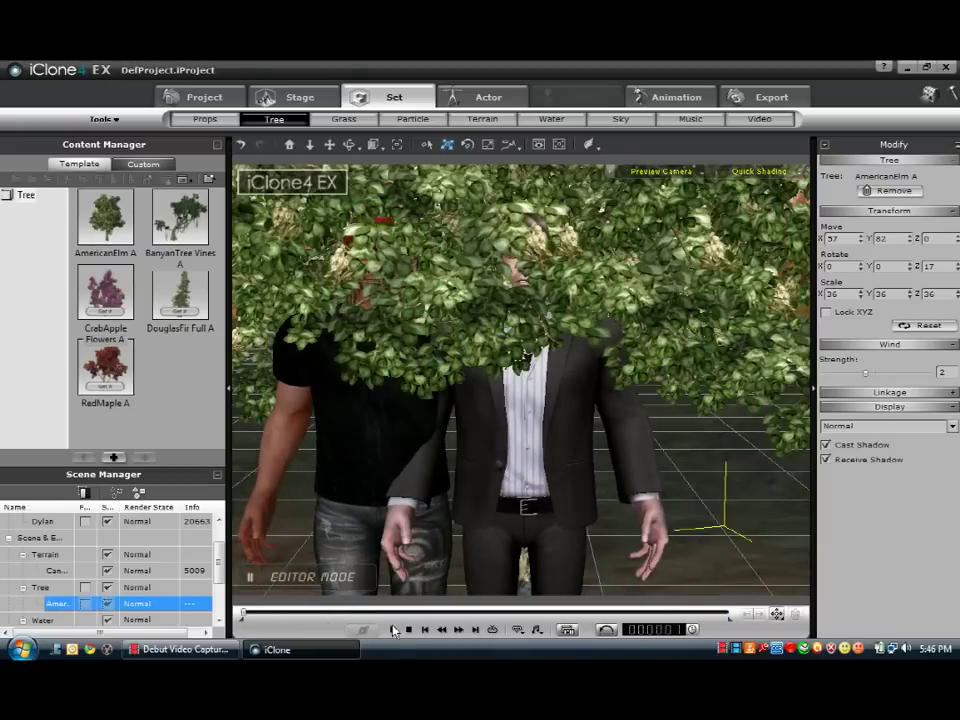
left_click(394, 629)
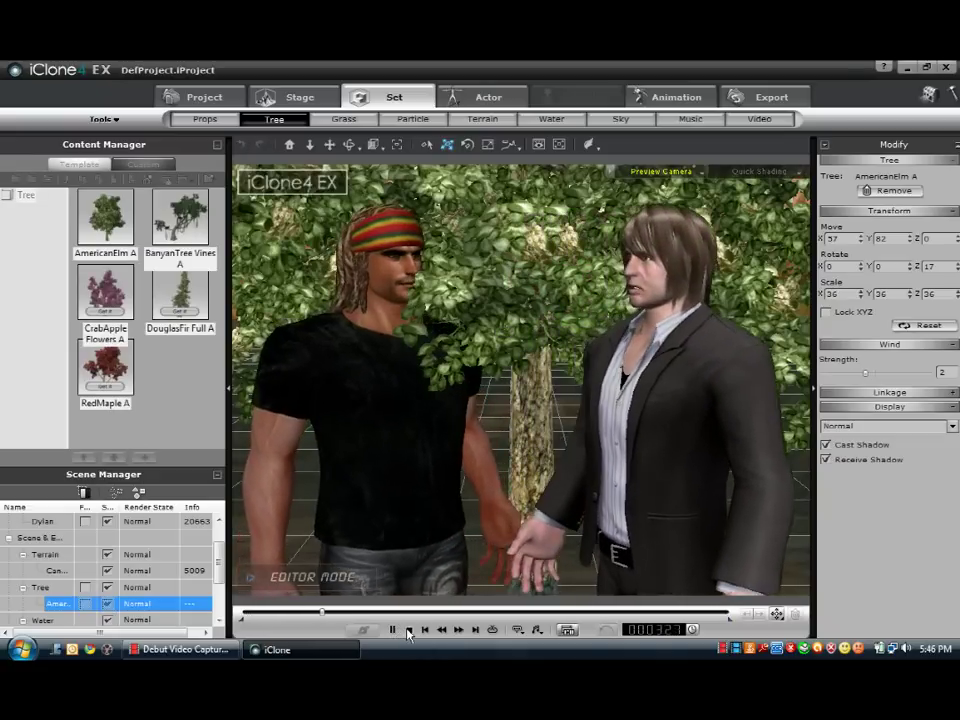
left_click(392, 629)
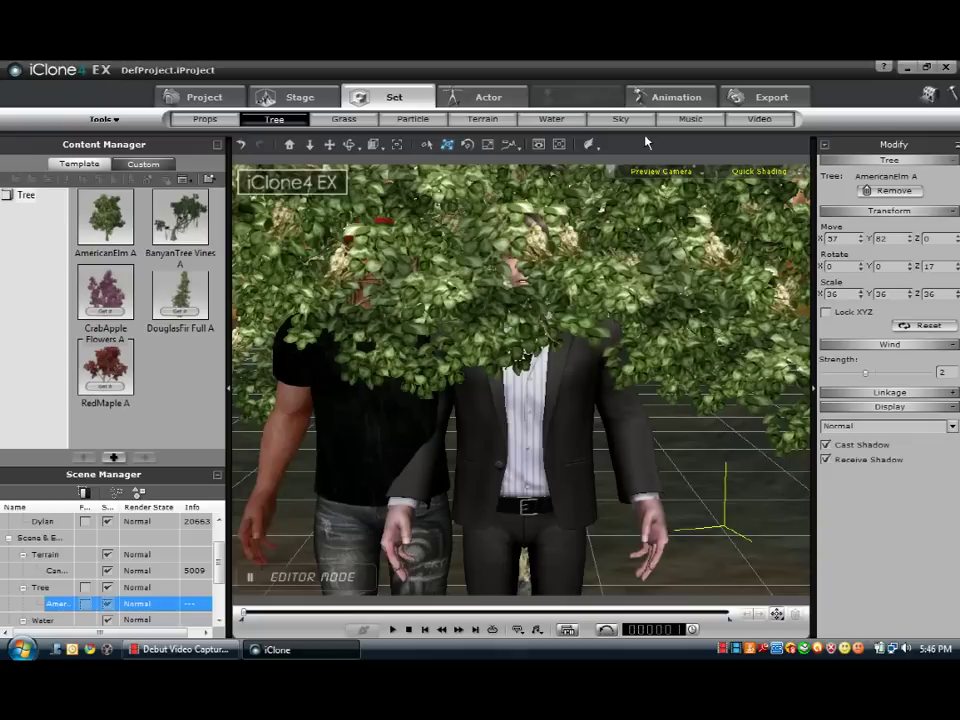